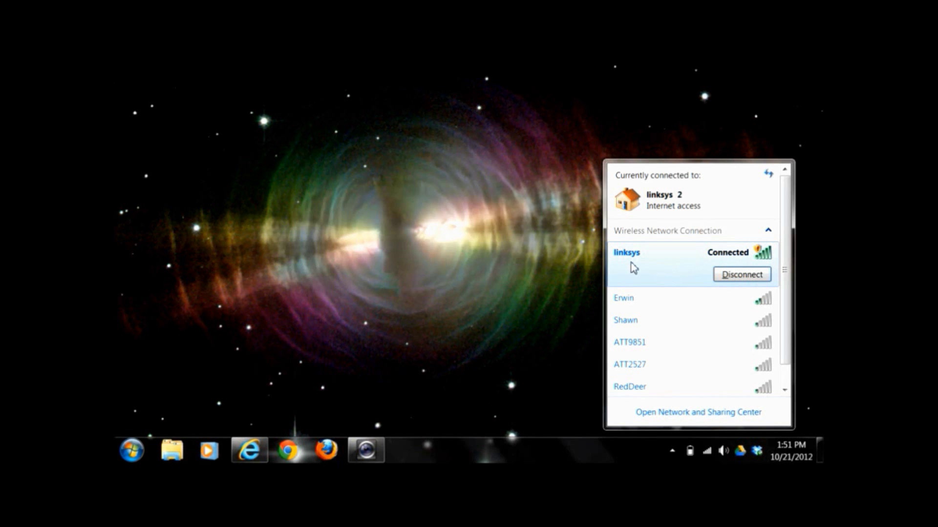
# Inspect the linksys entry in the wireless network list, collapsing and reopening it
pyautogui.moveTo(616, 261)
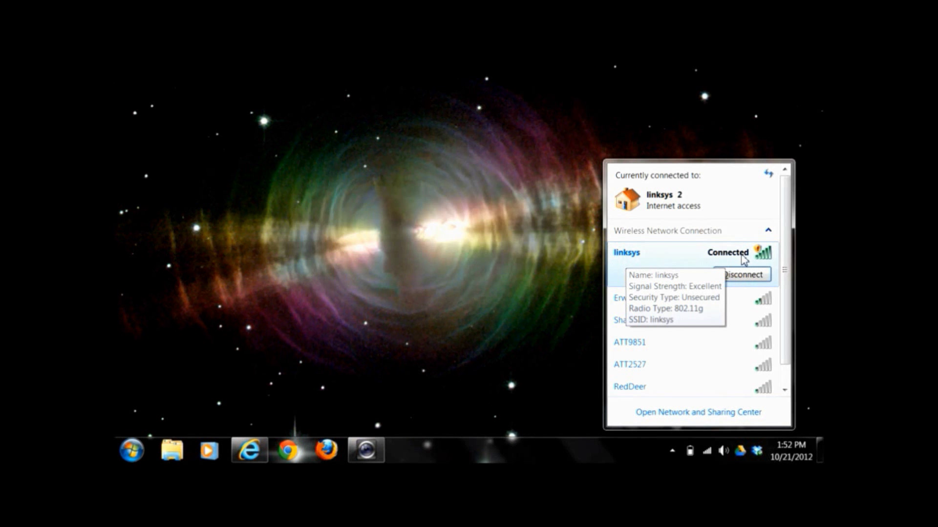
pyautogui.click(697, 266)
pyautogui.click(692, 258)
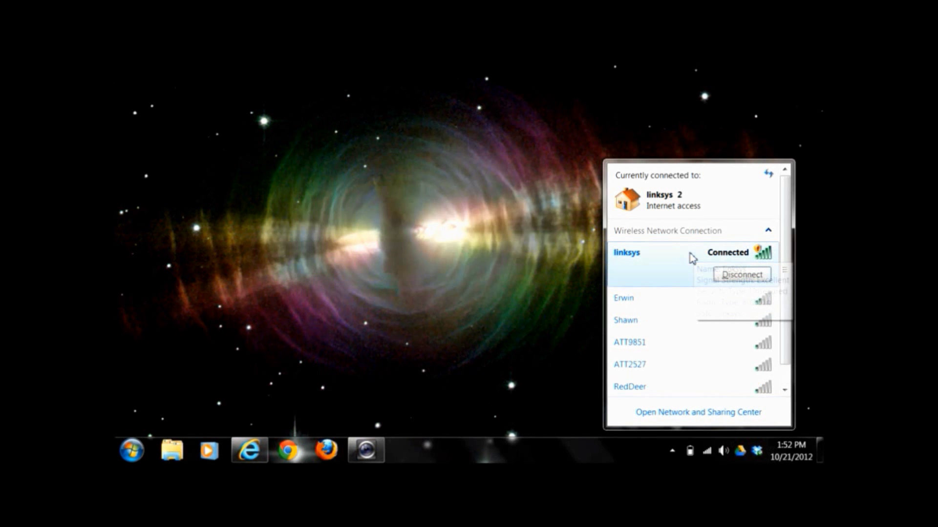
pyautogui.moveTo(657, 269)
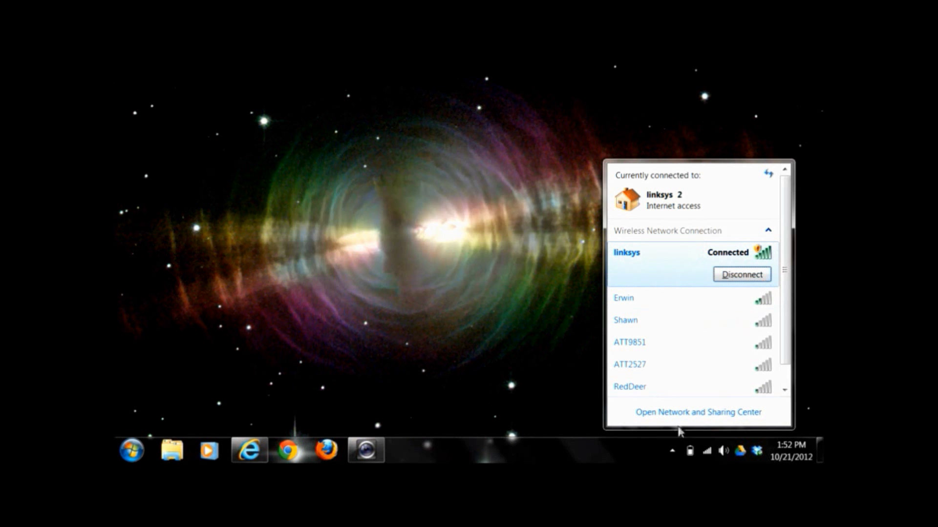
pyautogui.click(708, 453)
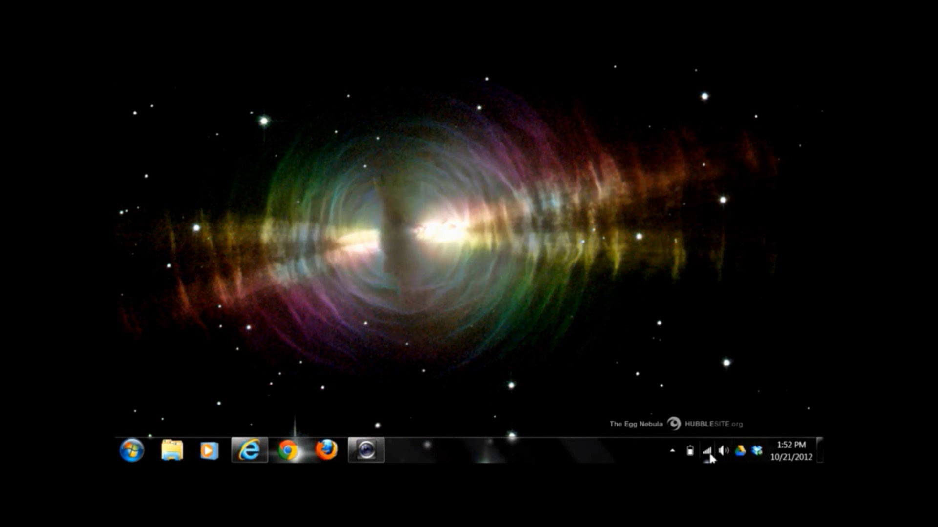
pyautogui.click(708, 454)
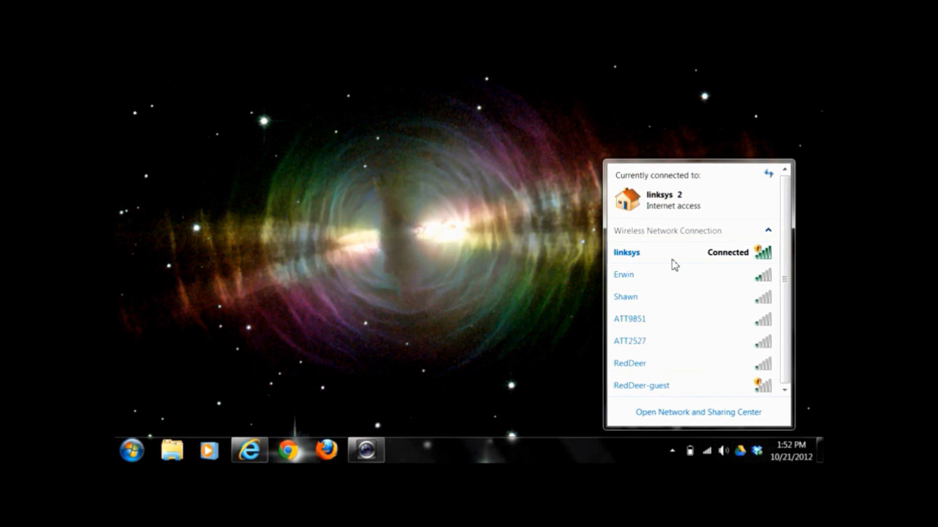
# Review the linksys connection details, then return to the RouterPasswords.com browser window
pyautogui.moveTo(669, 265)
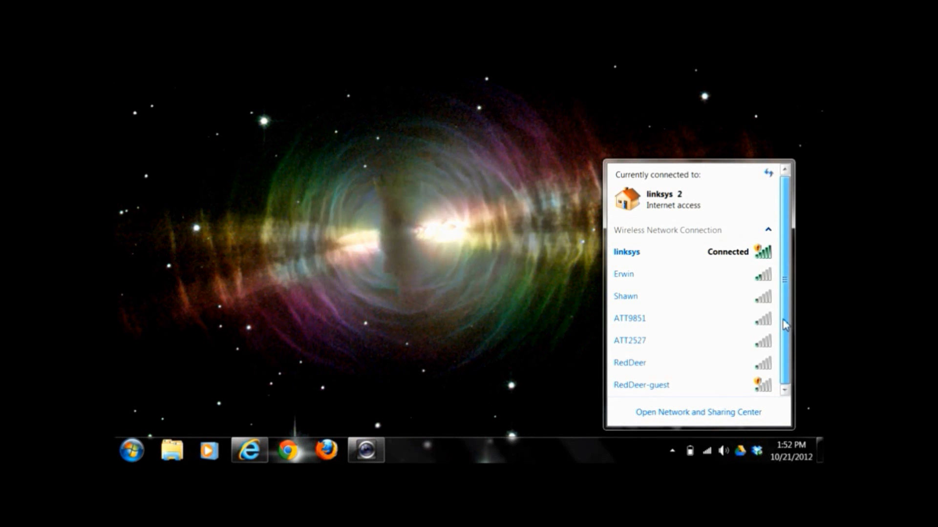
pyautogui.click(691, 255)
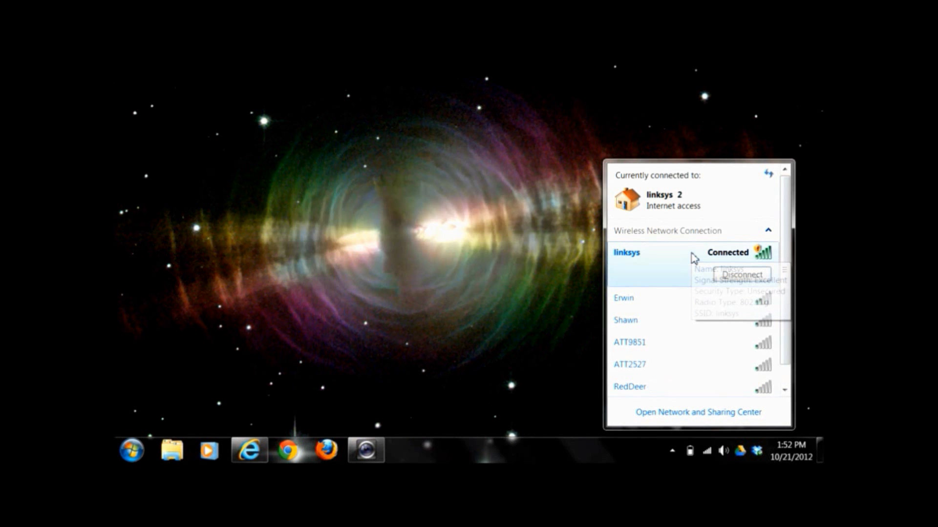
pyautogui.moveTo(666, 275)
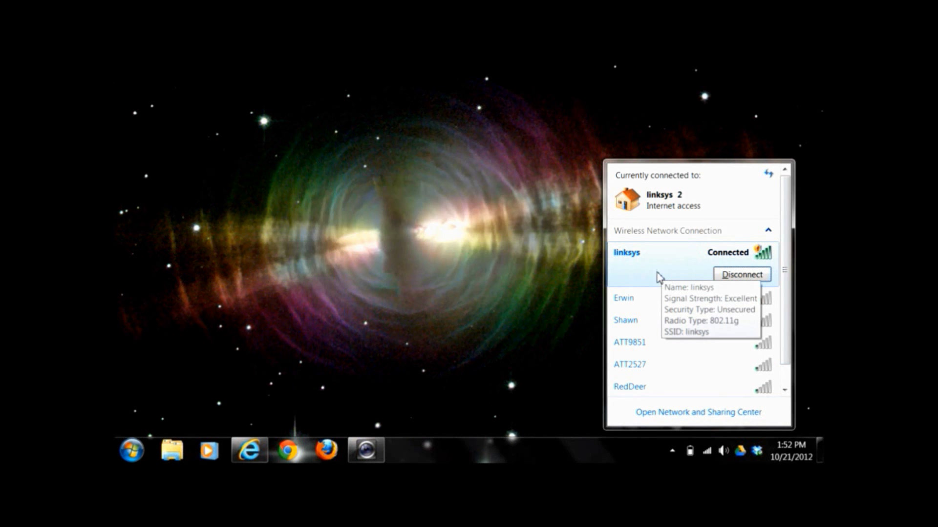
pyautogui.moveTo(668, 301)
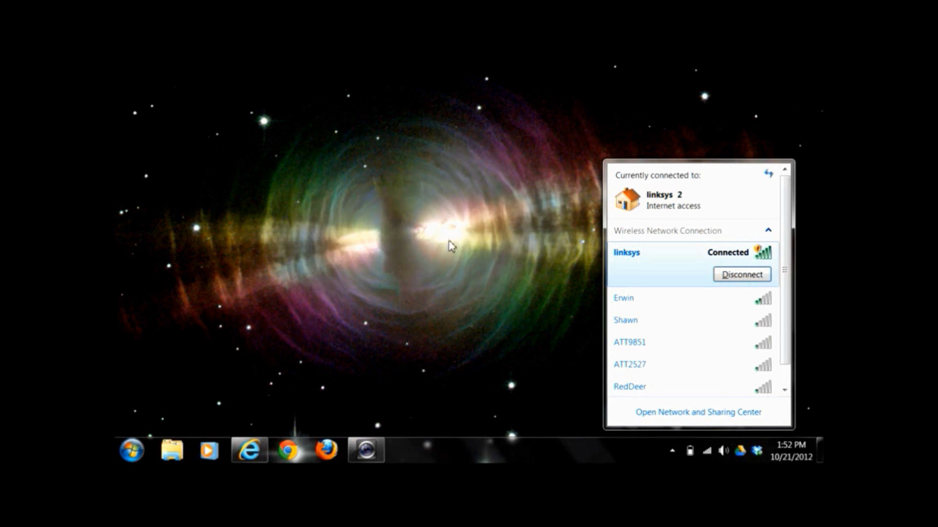
pyautogui.click(249, 447)
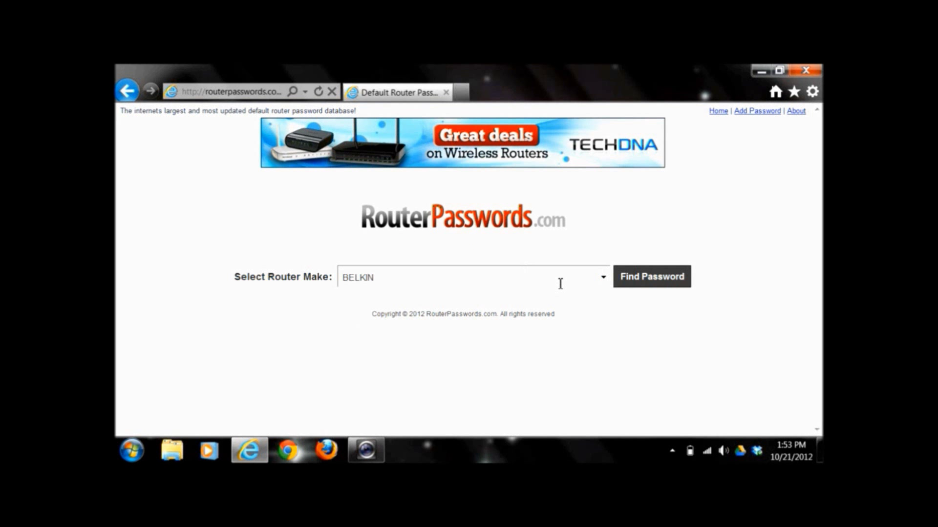
# Look up default logins for the LINKSYS router make on RouterPasswords.com
pyautogui.click(604, 279)
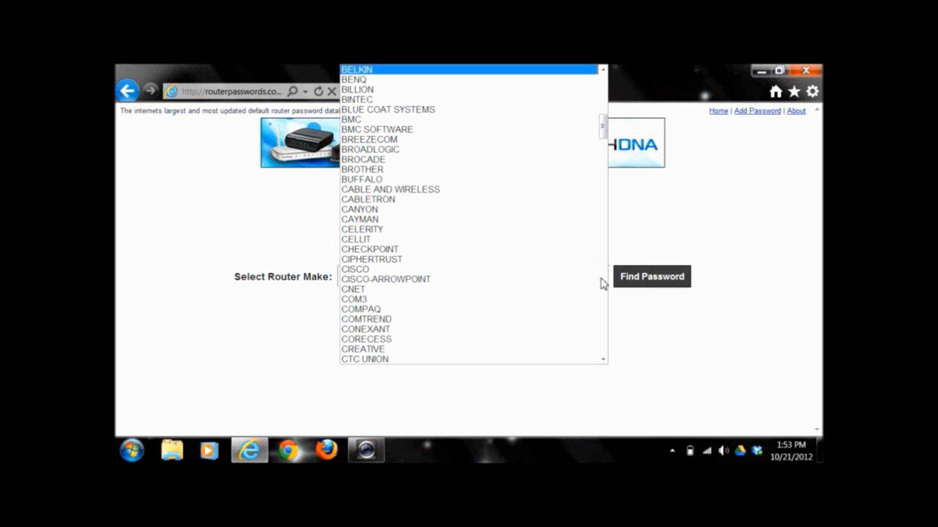
pyautogui.scroll(-20, 602, 197)
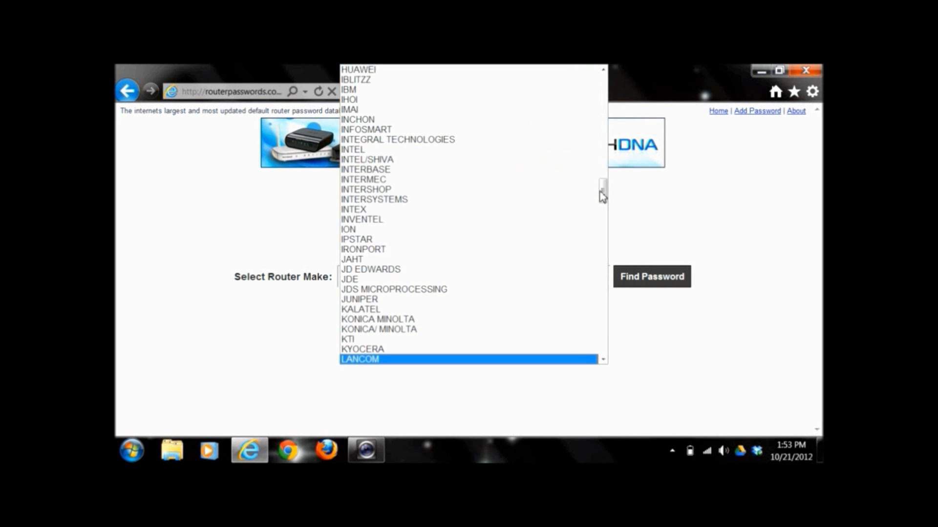
pyautogui.scroll(-9, 603, 320)
pyautogui.scroll(-1, 604, 321)
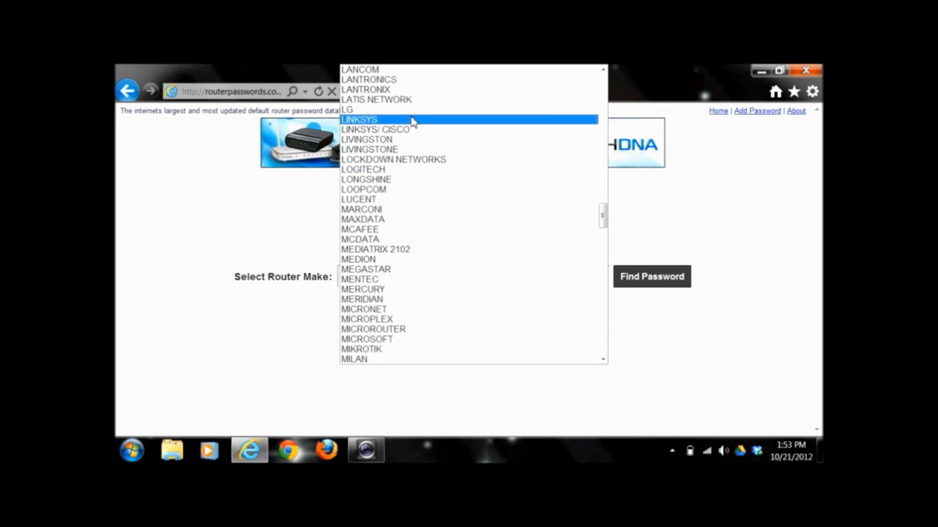
pyautogui.click(412, 122)
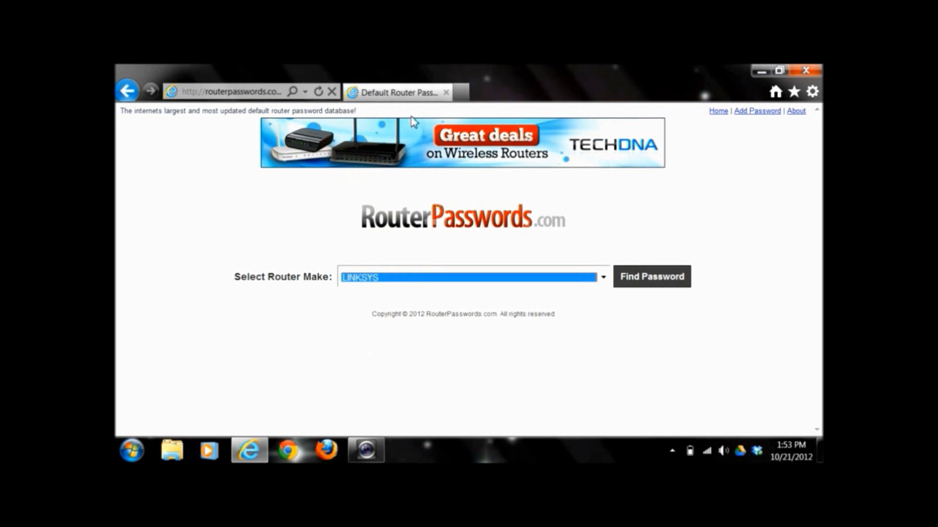
pyautogui.click(662, 291)
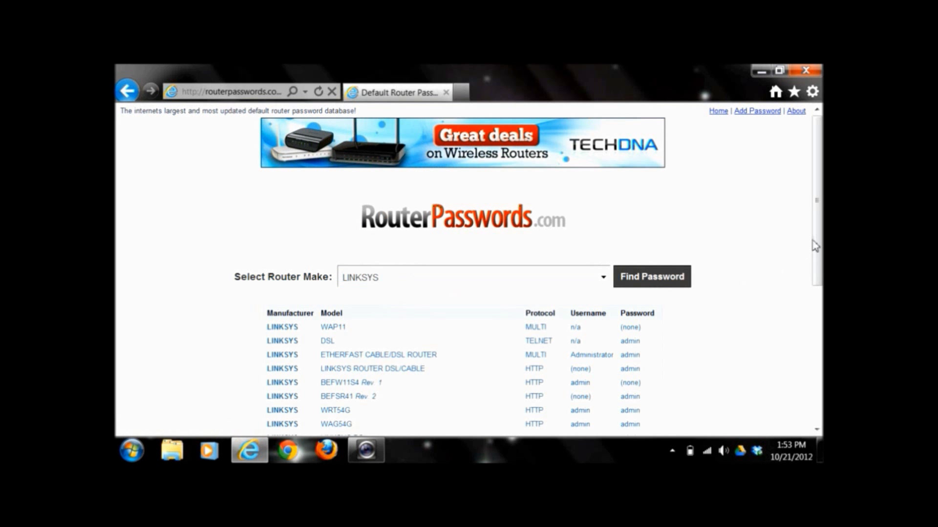
# Highlight the WRT54G ALL REVISIONS default username and password in the results
pyautogui.moveTo(816, 235); pyautogui.dragTo(821, 279)
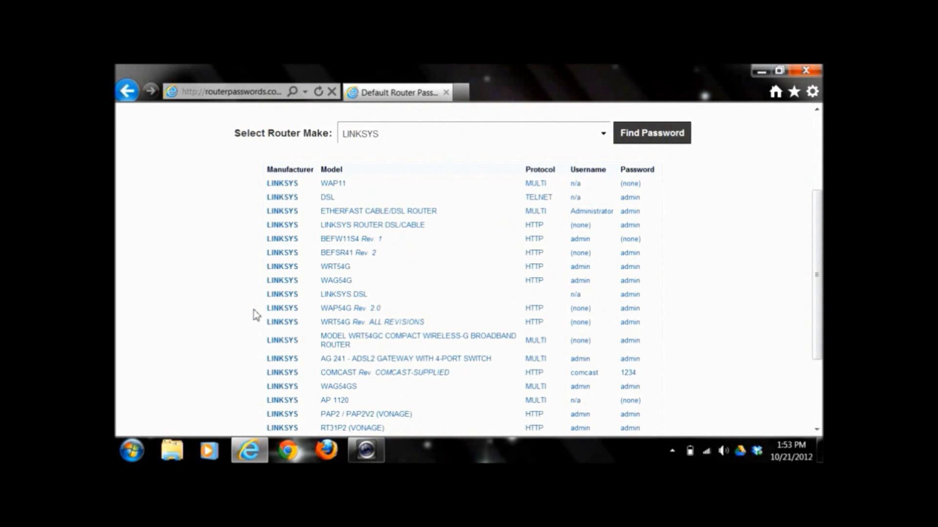
pyautogui.moveTo(270, 327); pyautogui.dragTo(350, 328)
pyautogui.click(350, 328)
pyautogui.moveTo(570, 322); pyautogui.dragTo(643, 329)
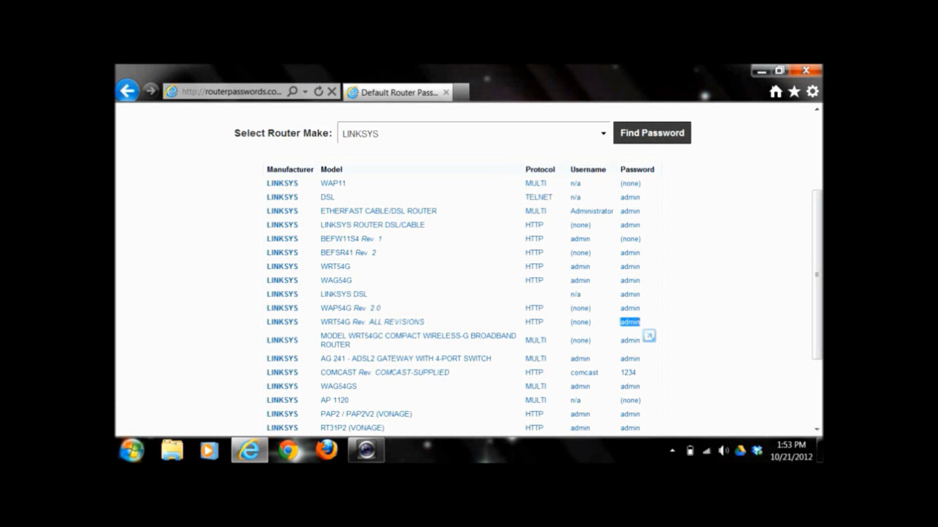
pyautogui.click(133, 450)
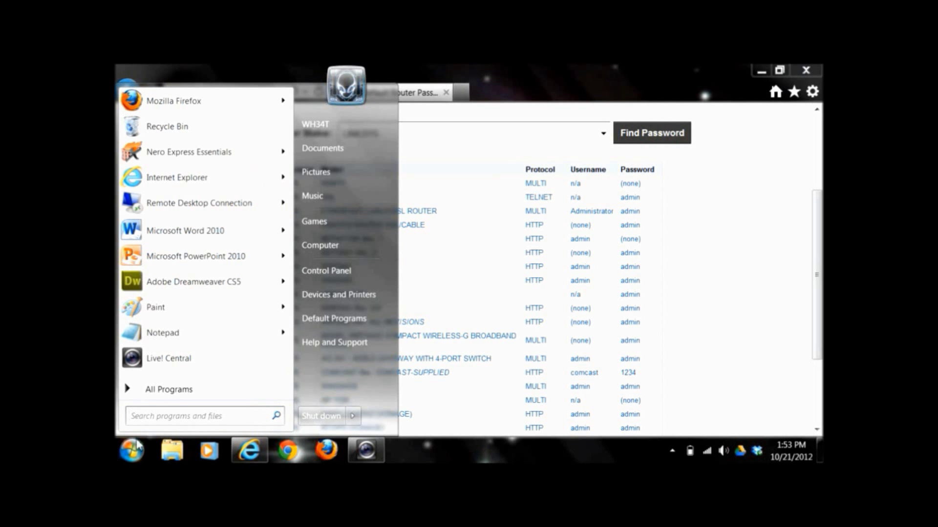
# Search the Start menu for 'cmd' and launch cmd.exe
pyautogui.click(203, 416)
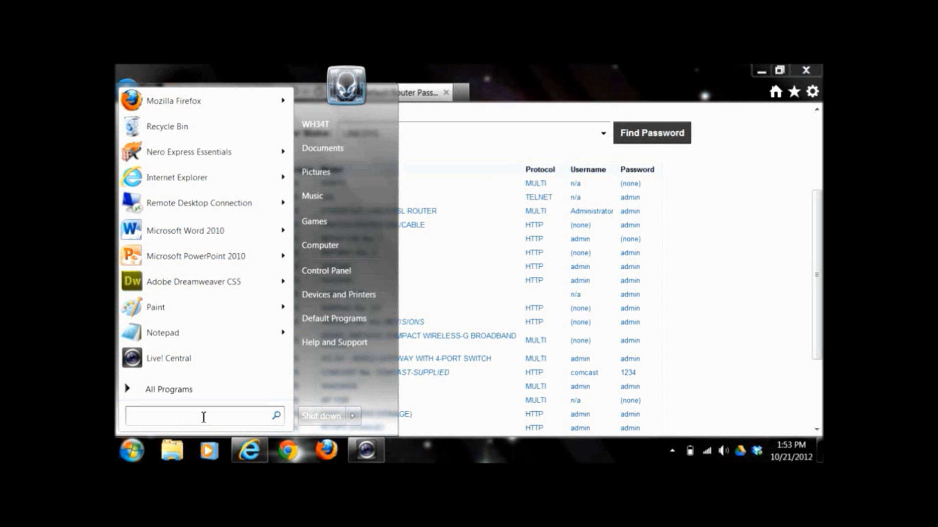
pyautogui.write('cmd')
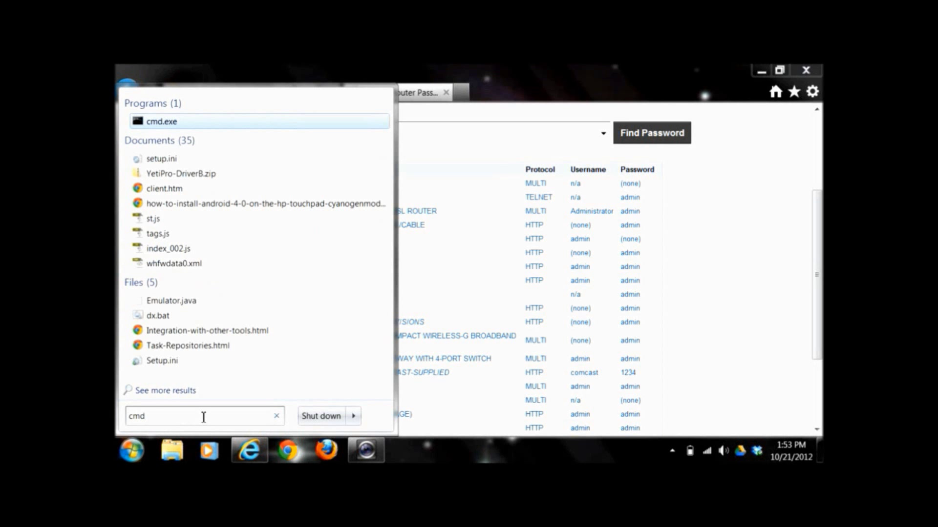
pyautogui.click(277, 416)
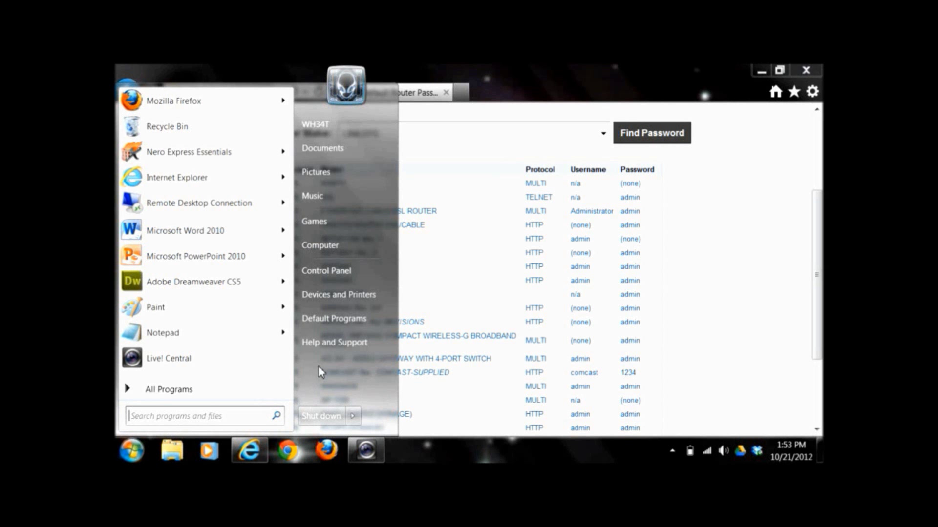
pyautogui.click(211, 423)
pyautogui.write('cmd')
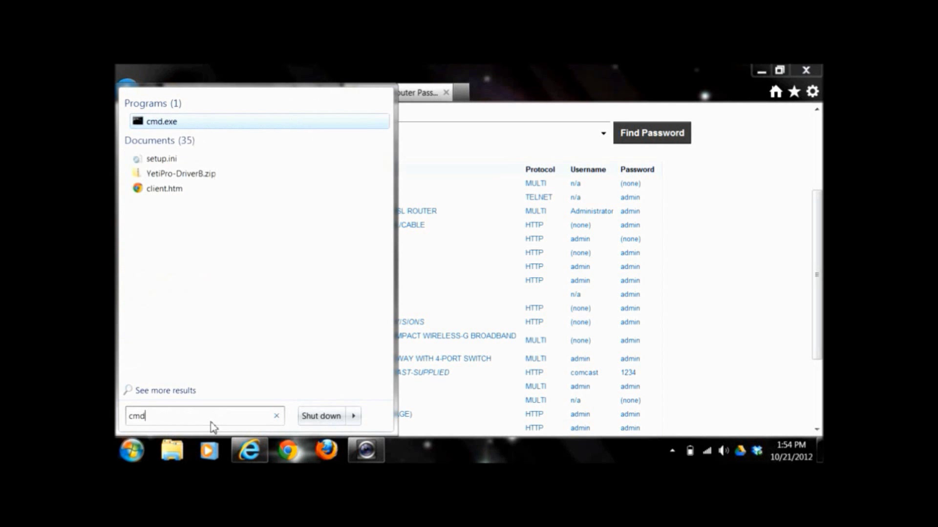
pyautogui.press('Return')
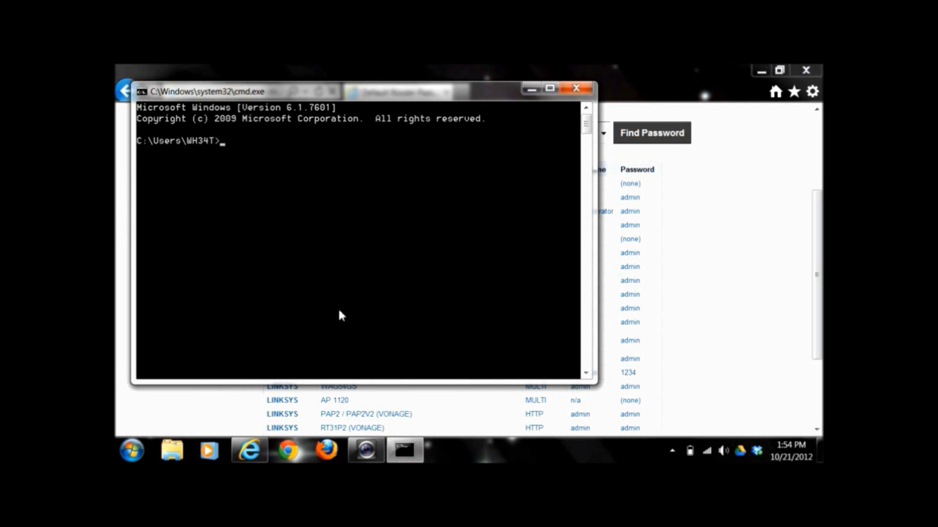
# Run ipconfig and scroll to the Wireless LAN adapter's default gateway 192.168.1.1
pyautogui.write('ipconfig')
pyautogui.press('Return')
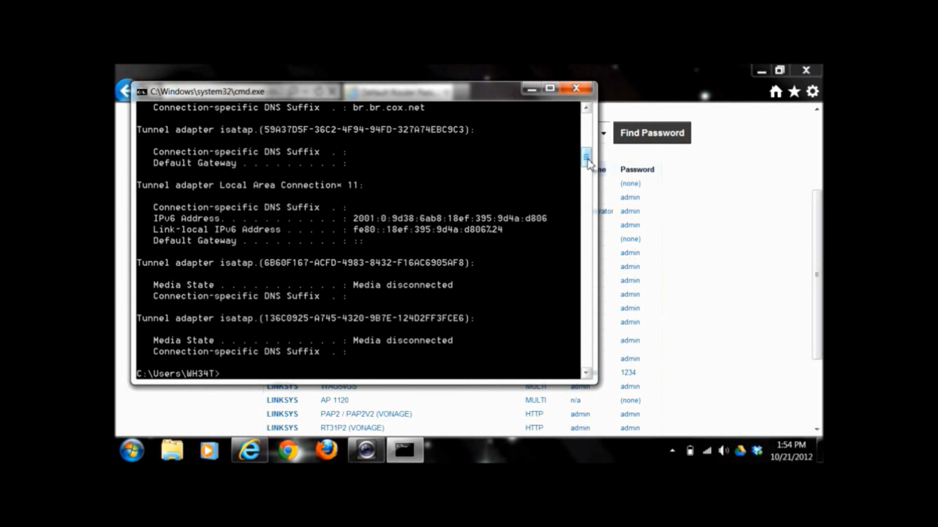
pyautogui.moveTo(588, 160)
pyautogui.mouseDown()
pyautogui.moveTo(588, 123)
pyautogui.moveTo(589, 148)
pyautogui.mouseUp()
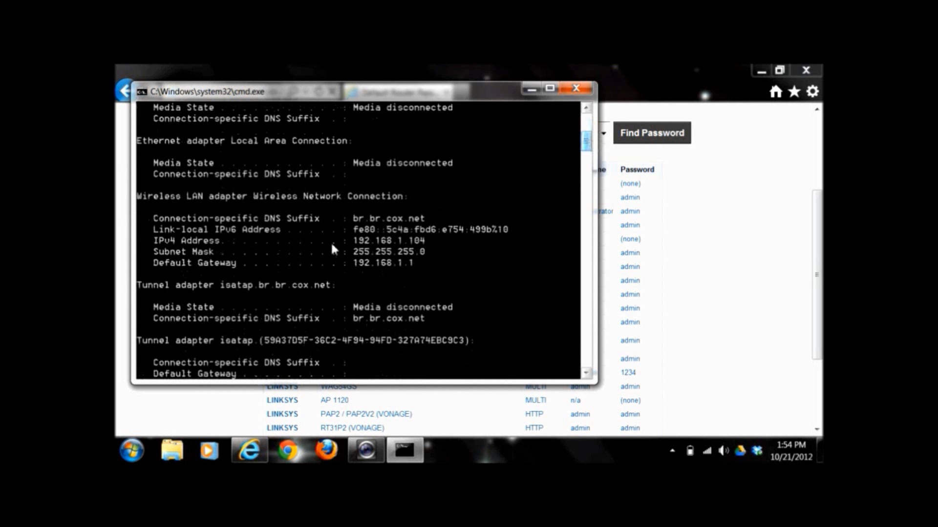
pyautogui.rightClick(147, 266)
# Mark text in the ipconfig output, trying the gateway, IPv4 and link-local IPv6 lines
pyautogui.click(168, 274)
pyautogui.moveTo(154, 265); pyautogui.dragTo(423, 272)
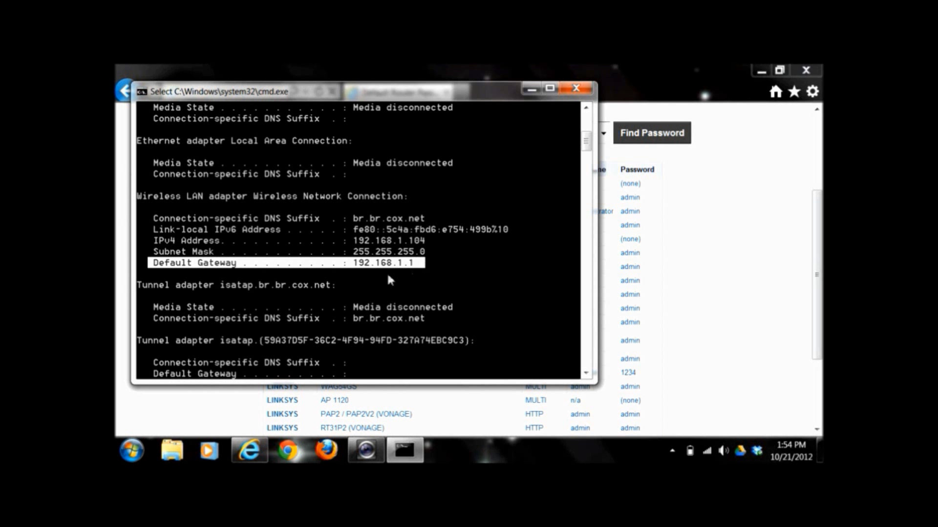
pyautogui.click(356, 267)
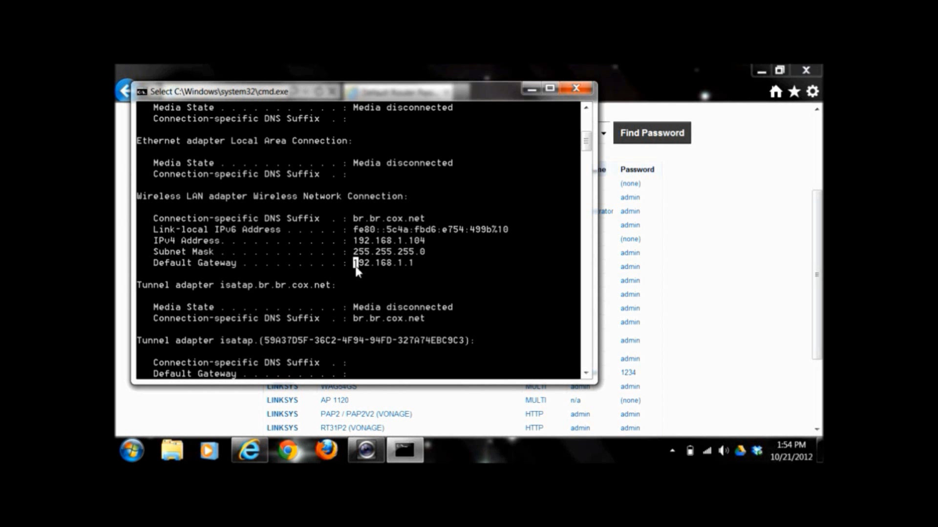
pyautogui.moveTo(356, 267); pyautogui.dragTo(411, 275)
pyautogui.moveTo(355, 240); pyautogui.dragTo(427, 241)
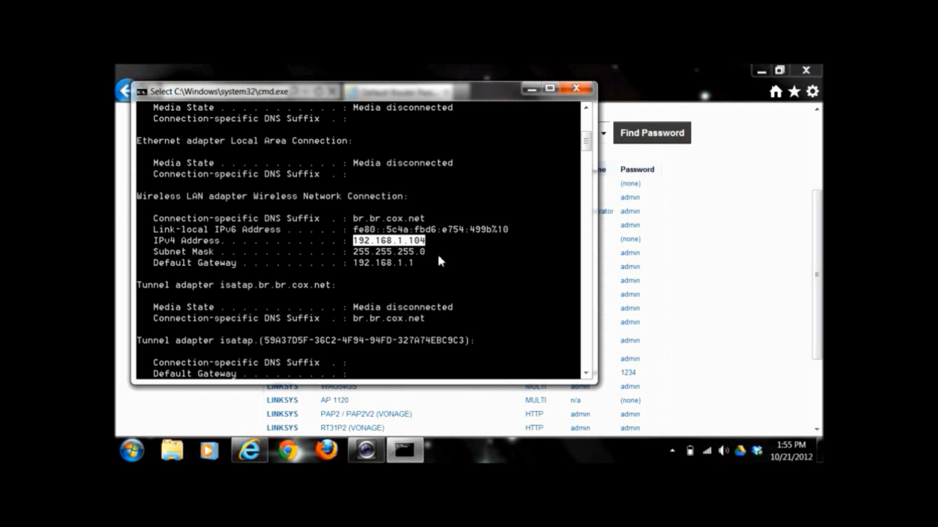
pyautogui.click(355, 229)
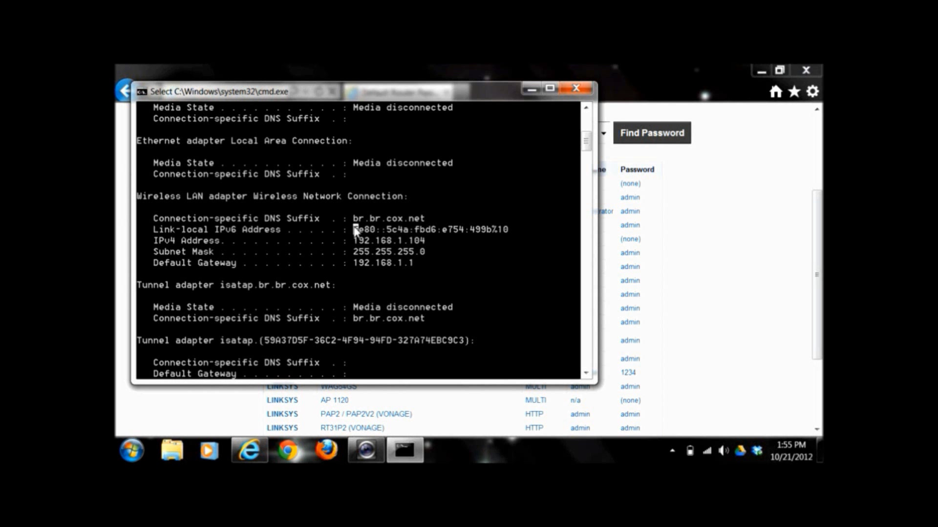
pyautogui.moveTo(355, 230); pyautogui.dragTo(503, 231)
pyautogui.rightClick(503, 231)
# Select the full default gateway address 192.168.1.1, then close Command Prompt
pyautogui.click(410, 241)
pyautogui.moveTo(411, 264); pyautogui.dragTo(355, 268)
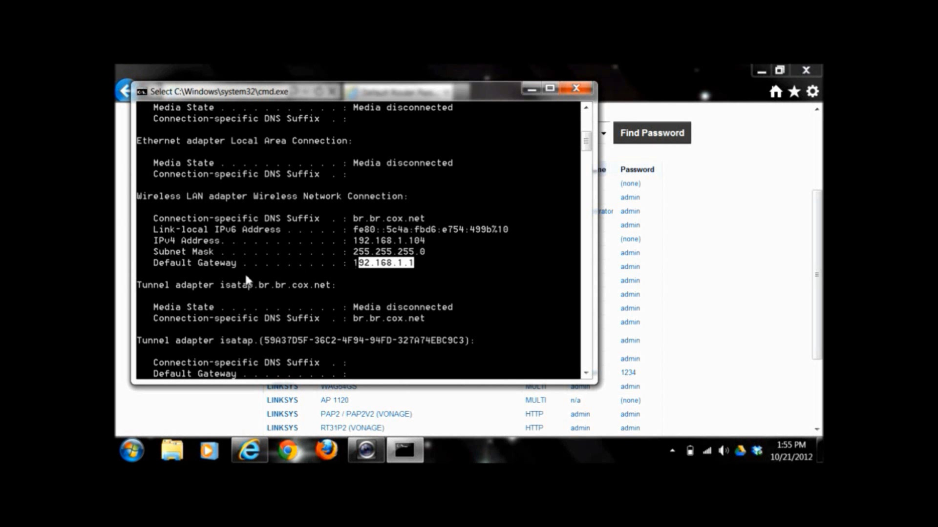
pyautogui.doubleClick(354, 264)
pyautogui.click(401, 267)
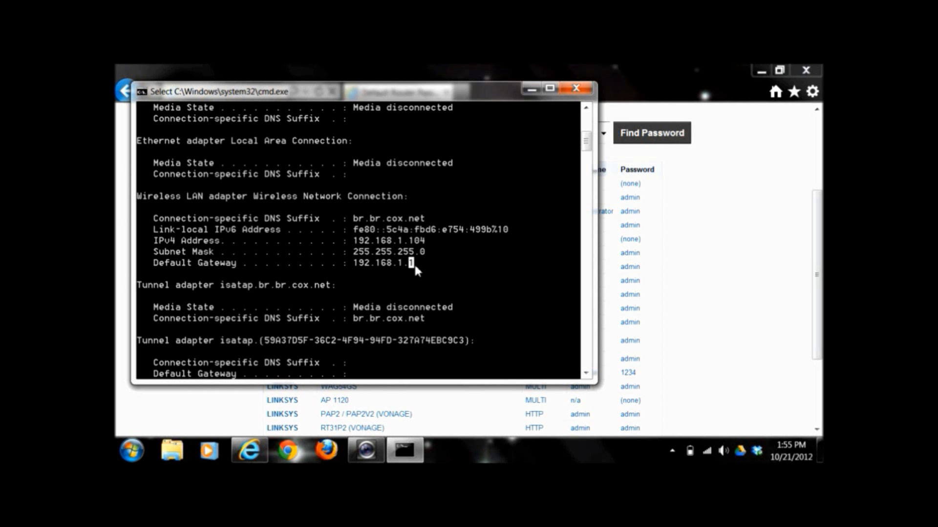
pyautogui.moveTo(415, 264); pyautogui.dragTo(357, 267)
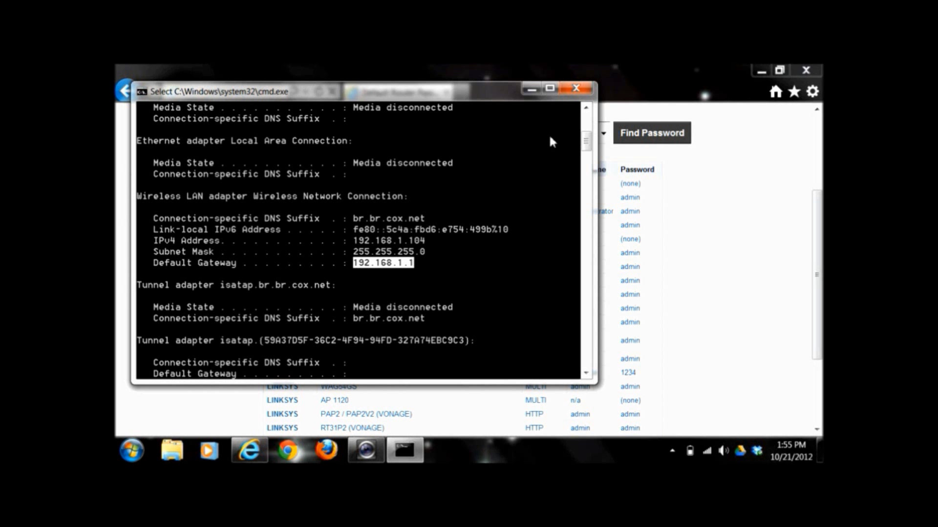
pyautogui.click(575, 89)
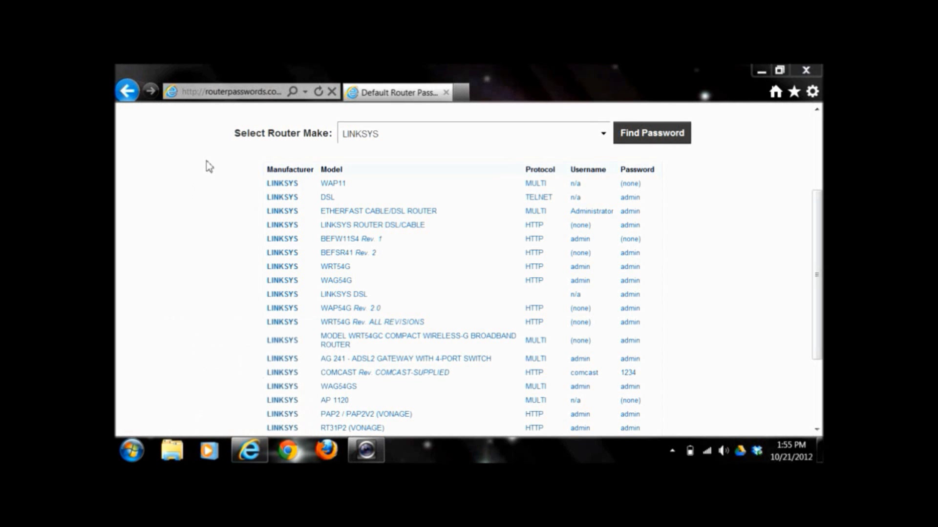
# Go to 192.168.1.1 in Internet Explorer and select the router sign-in's User name field
pyautogui.click(220, 93)
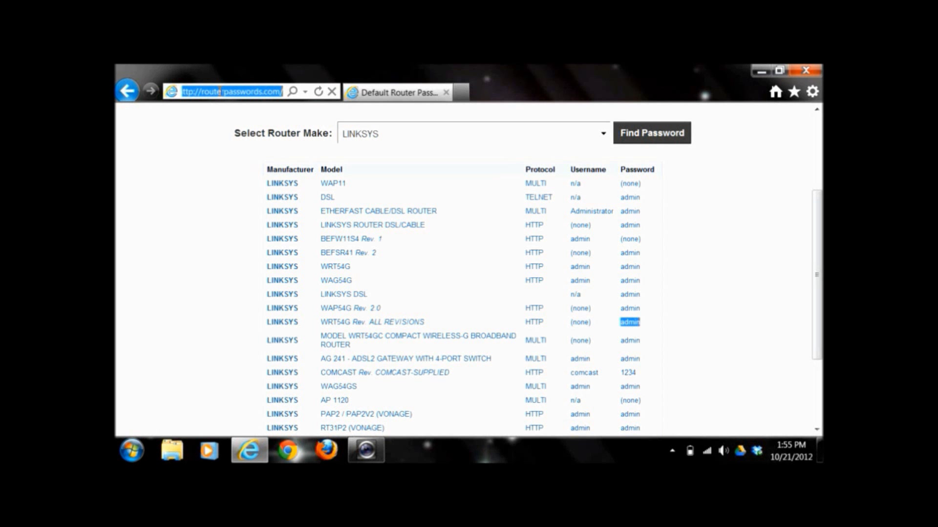
pyautogui.write('192.168.1.1/')
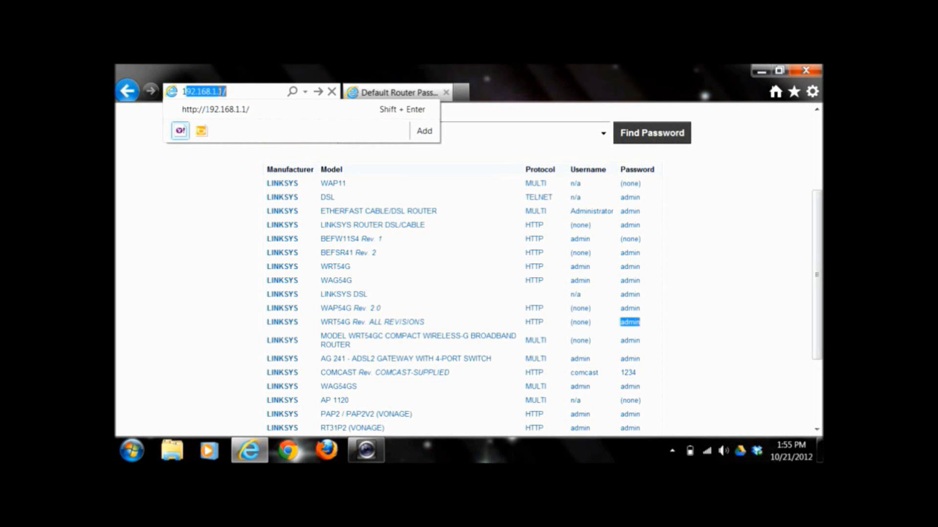
pyautogui.press('End')
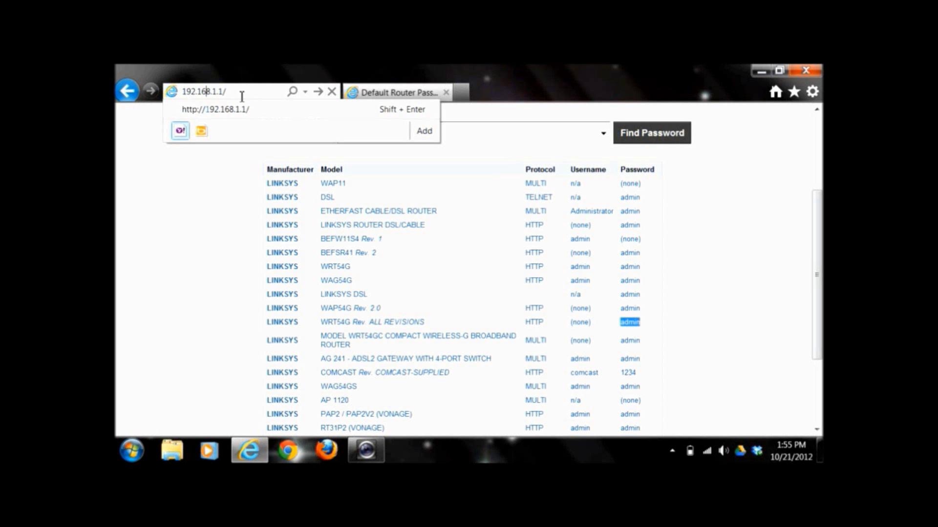
pyautogui.press('BackSpace')
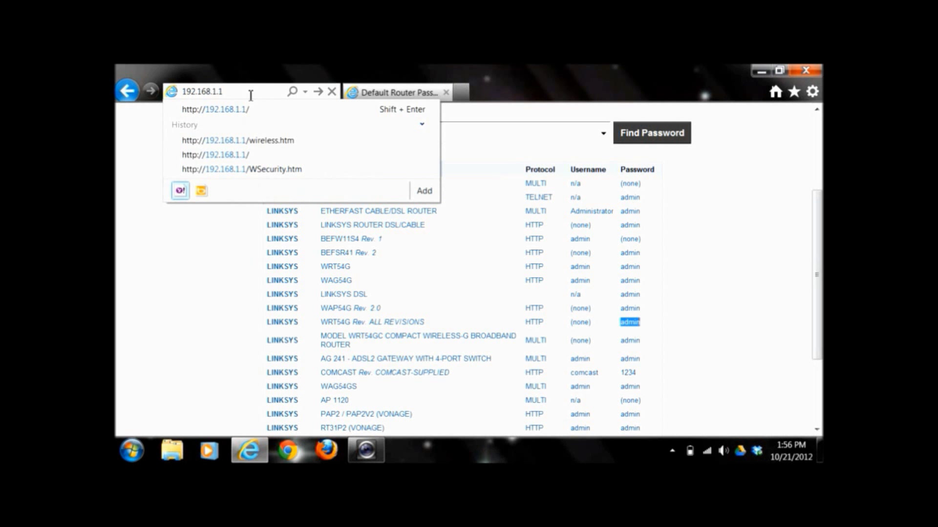
pyautogui.press('Return')
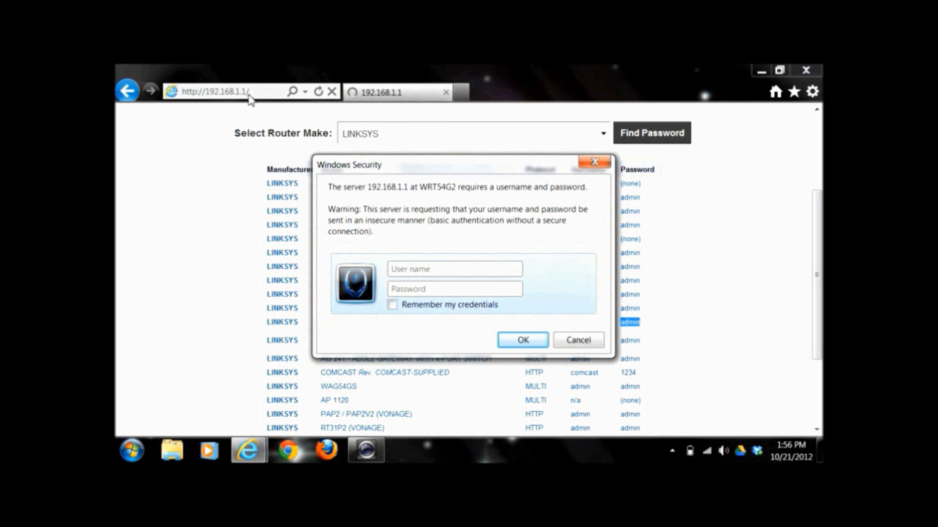
pyautogui.click(414, 271)
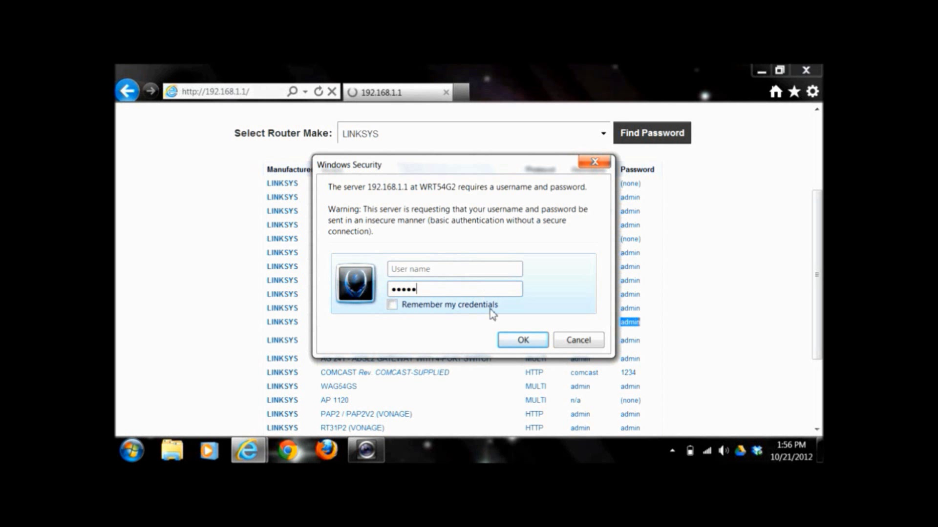
# Confirm the router login credentials to load the Basic Setup page at 192.168.1.1
pyautogui.click(522, 340)
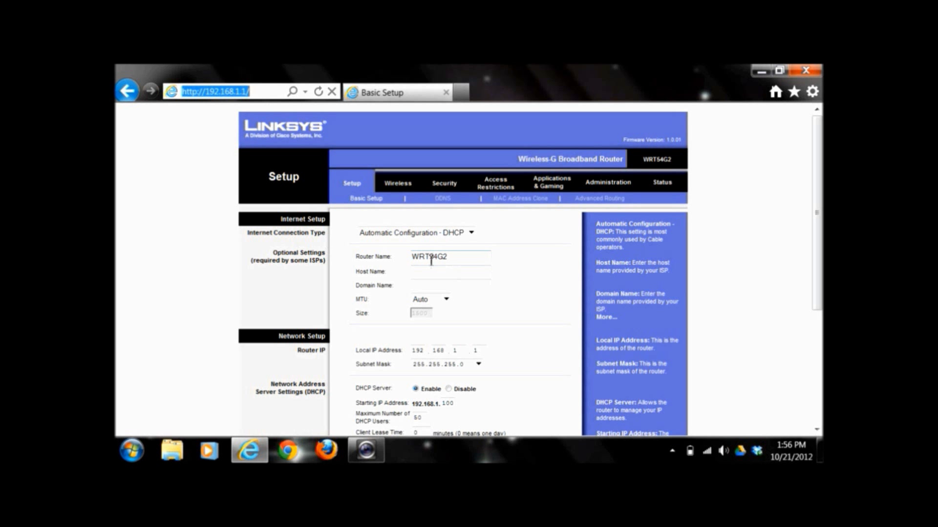
pyautogui.click(386, 270)
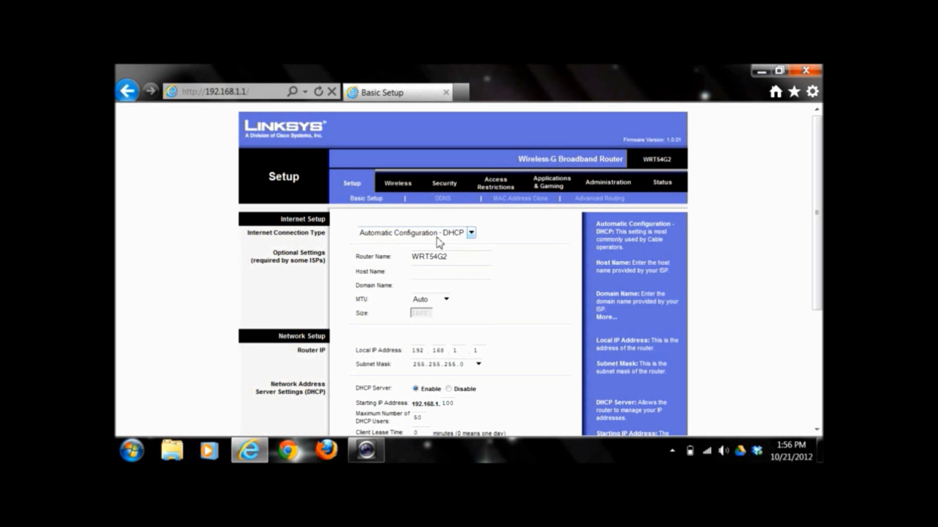
pyautogui.click(468, 230)
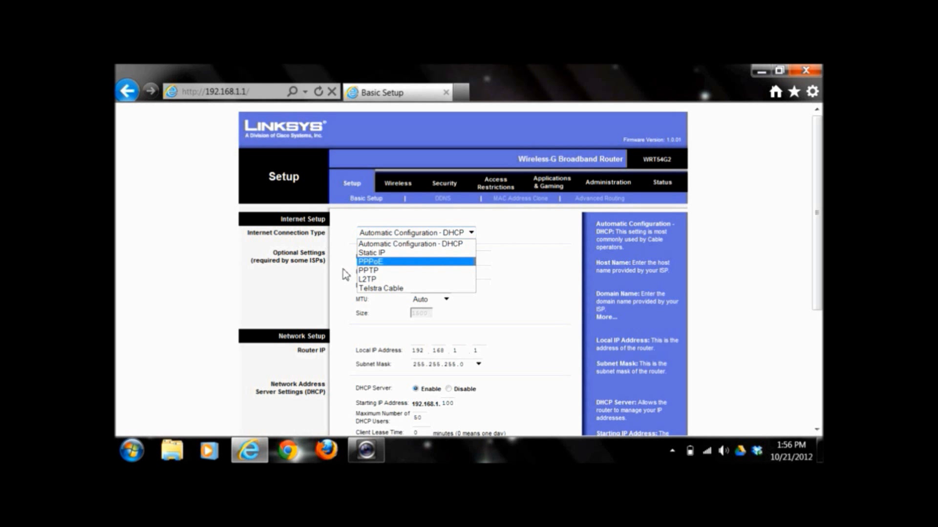
pyautogui.press('Up')
pyautogui.press('Up')
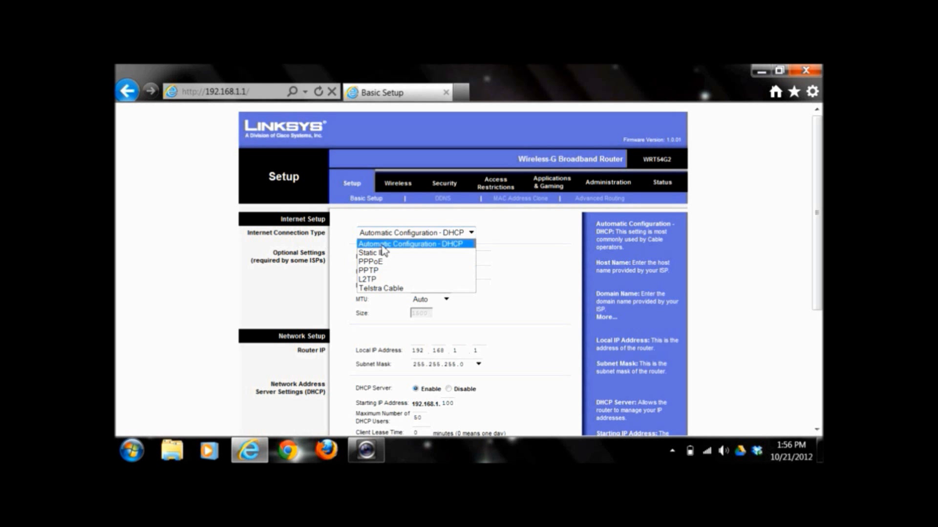
pyautogui.press('Return')
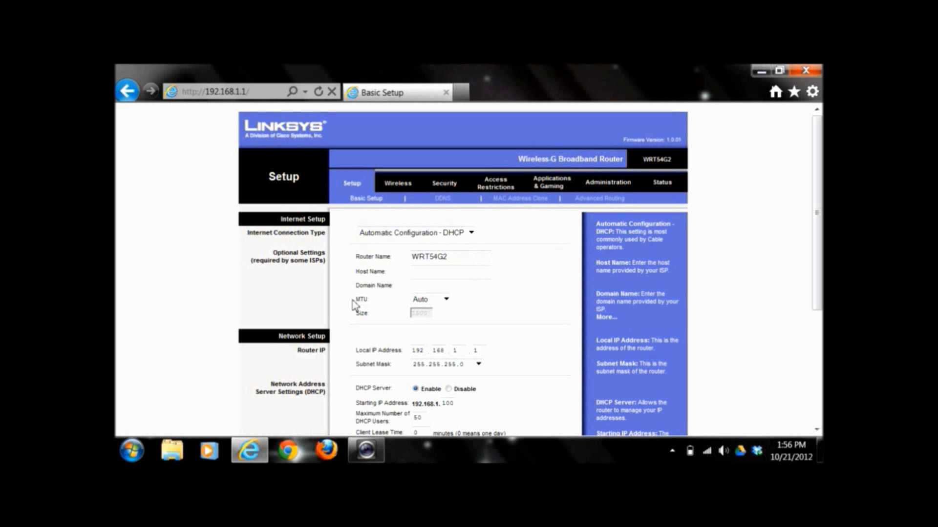
pyautogui.scroll(-1, 352, 301)
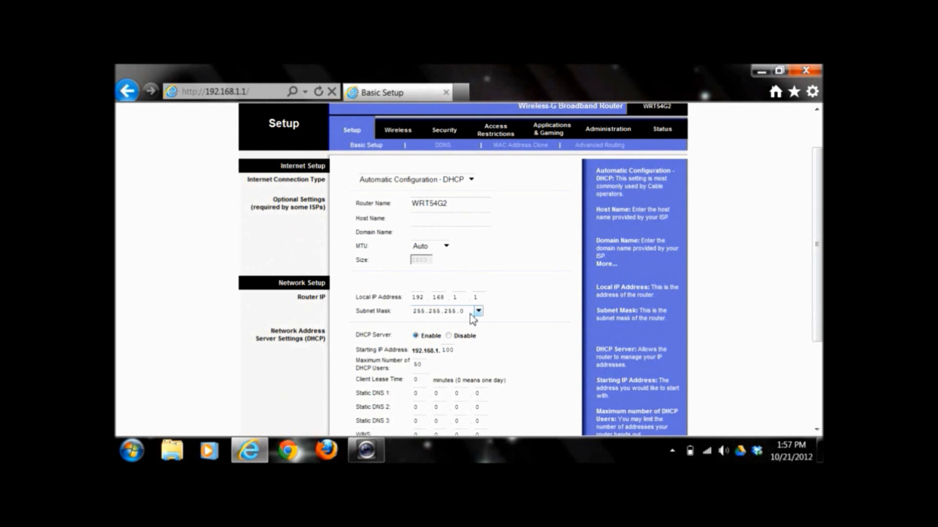
pyautogui.click(479, 312)
pyautogui.click(480, 317)
pyautogui.scroll(-3, 502, 318)
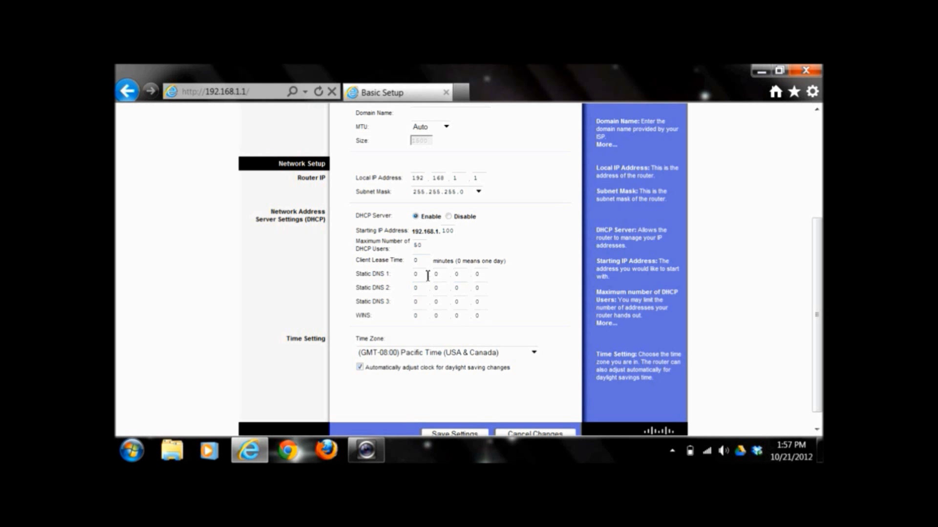
pyautogui.scroll(3, 513, 307)
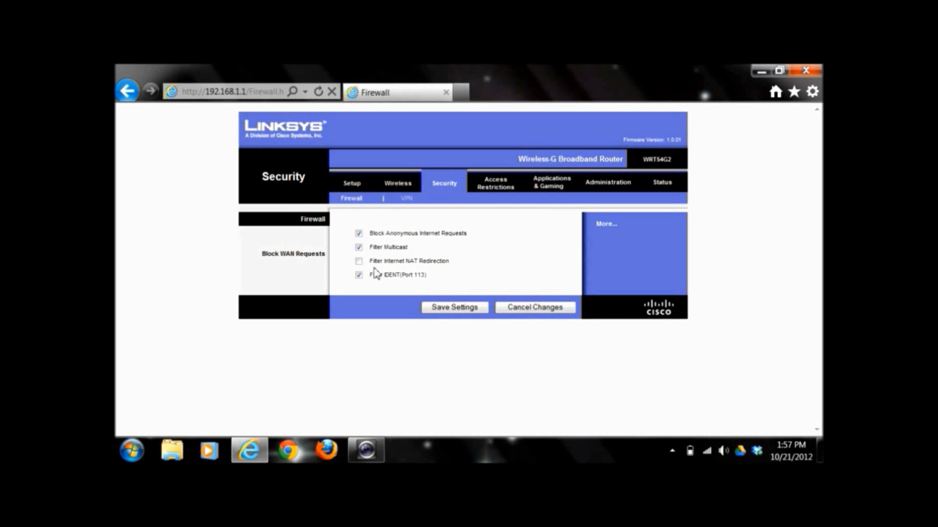
# Toggle IDENT port 113 filtering off and back on, then switch Basic Wireless Settings to Manual configuration
pyautogui.click(359, 275)
pyautogui.click(359, 275)
pyautogui.click(410, 189)
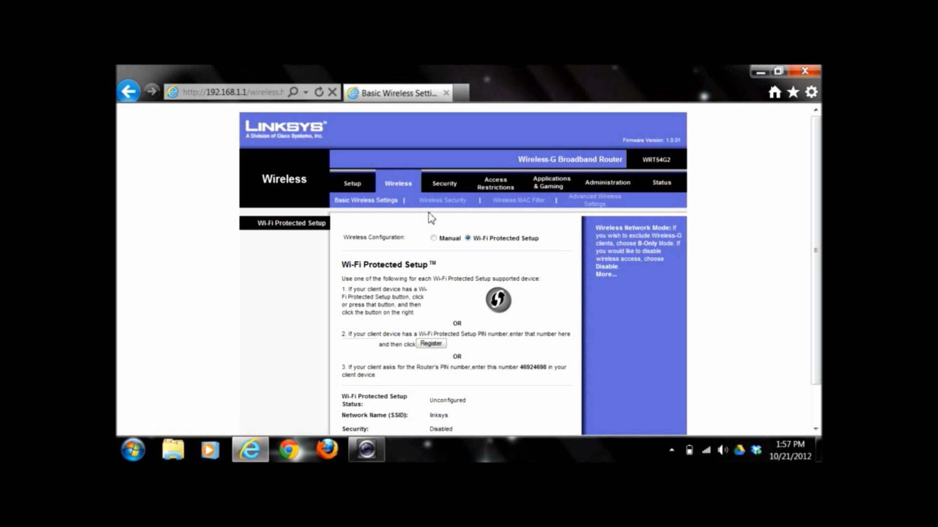
pyautogui.scroll(-2, 429, 215)
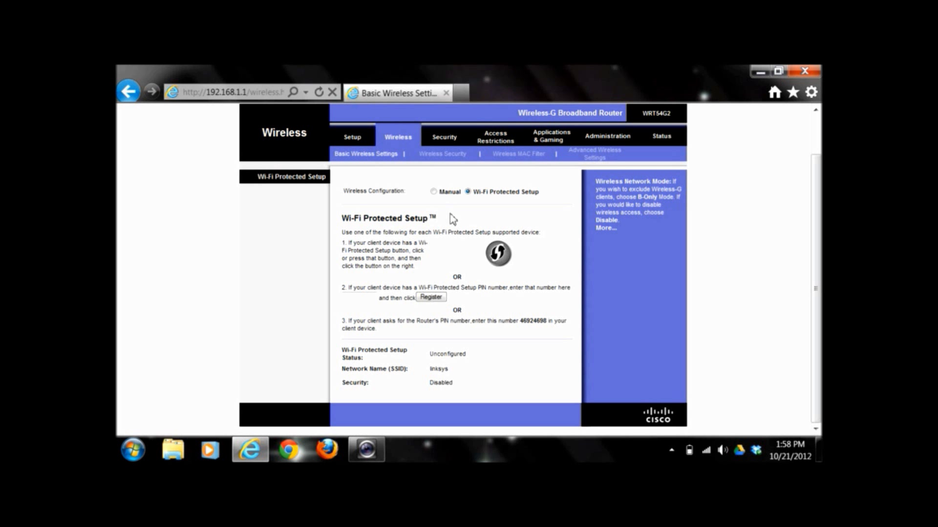
pyautogui.click(433, 192)
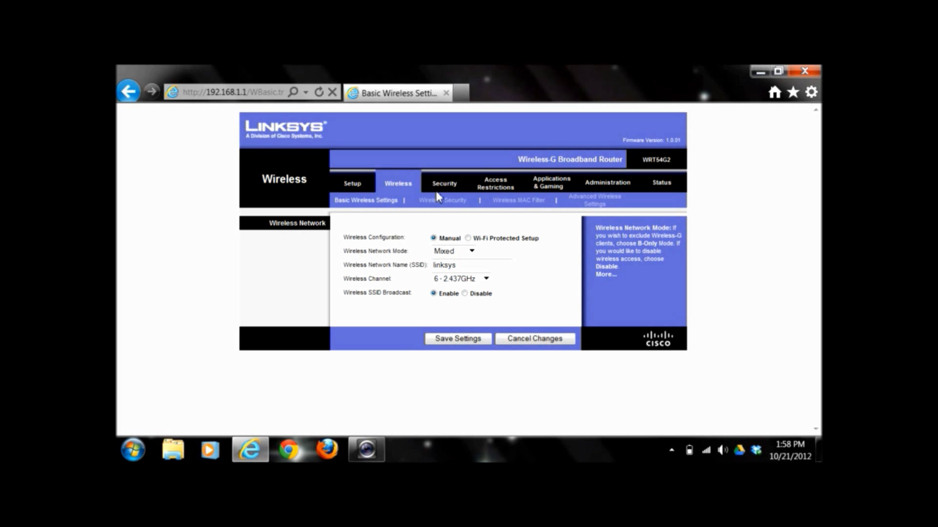
# Keep Mixed network mode and rename the SSID from linksys to The41Wheat
pyautogui.click(471, 252)
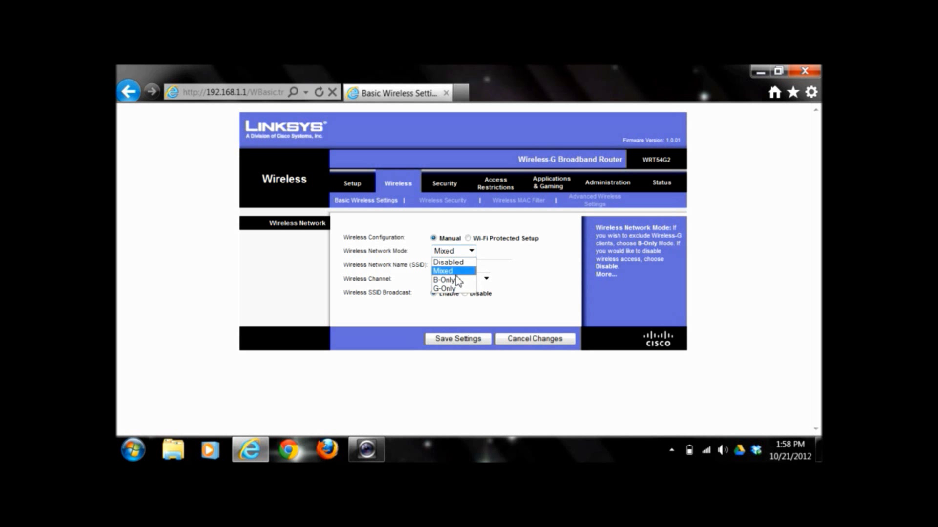
pyautogui.click(457, 274)
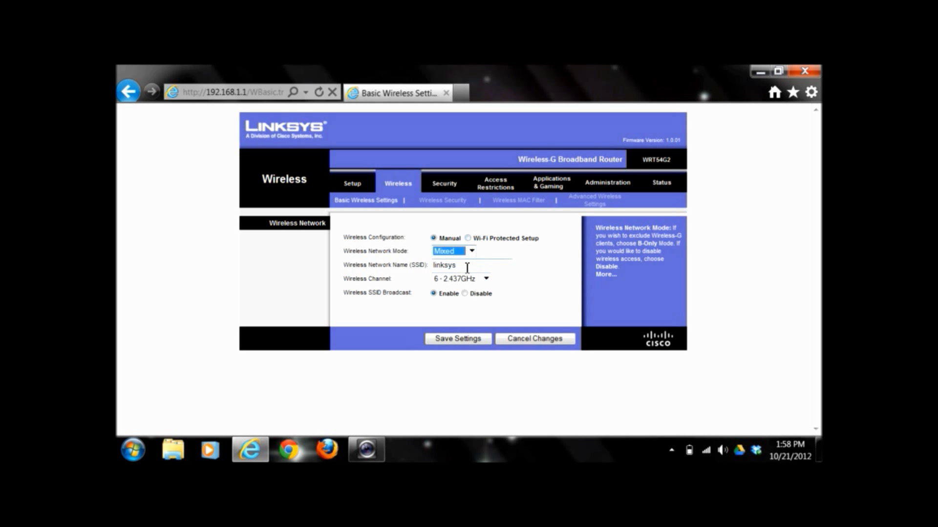
pyautogui.doubleClick(455, 265)
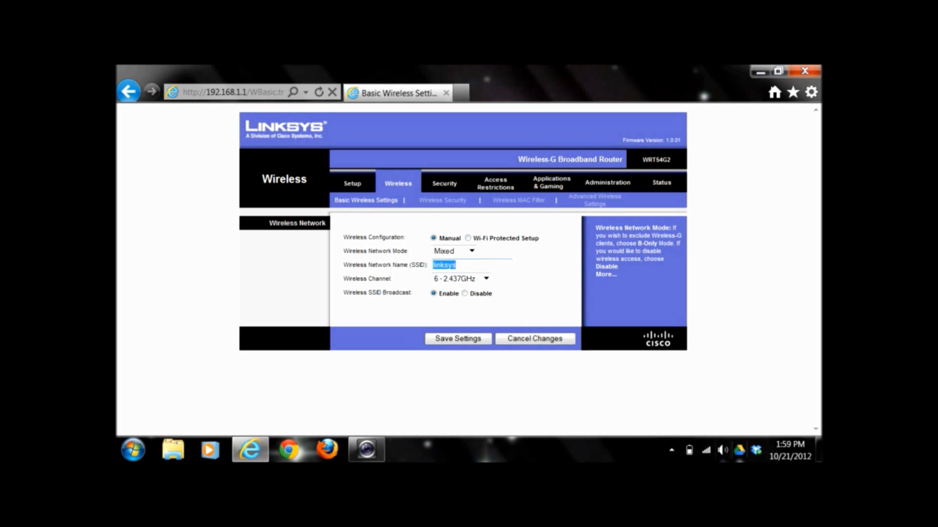
pyautogui.click(711, 454)
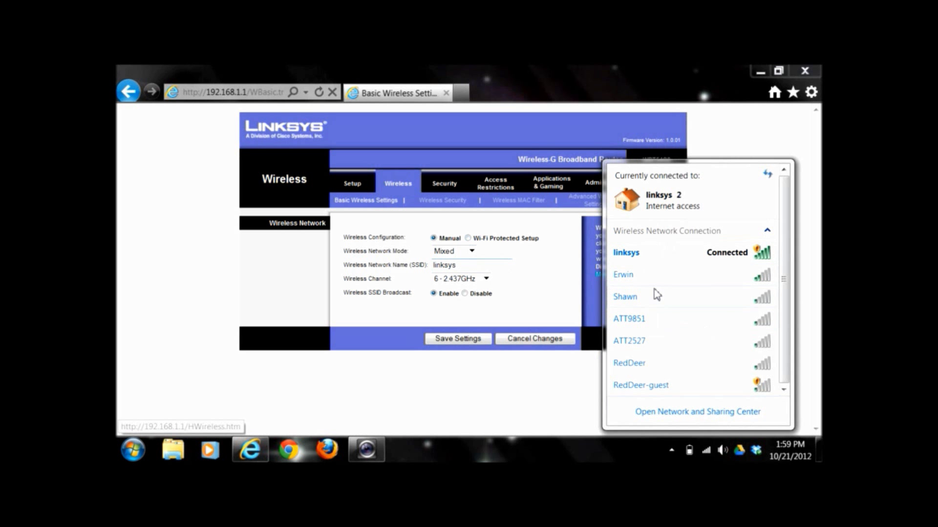
pyautogui.click(459, 267)
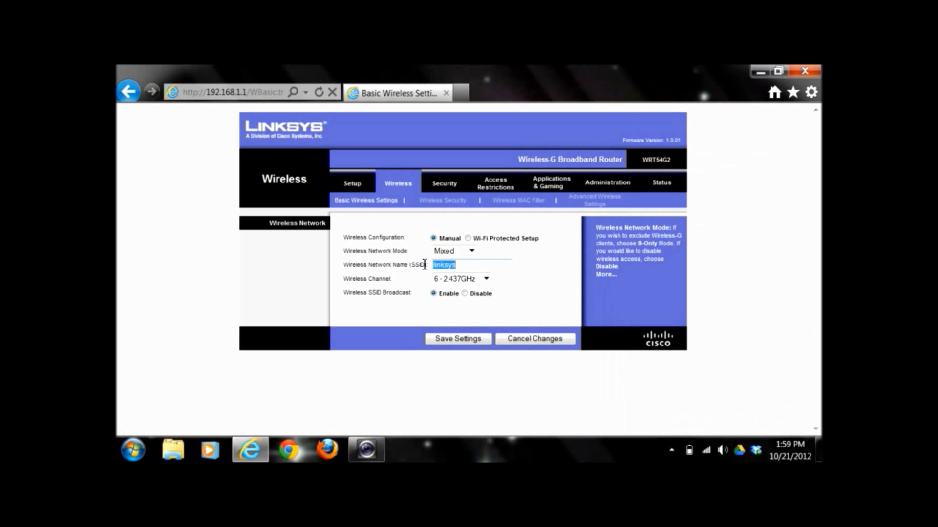
pyautogui.write('Thng')
pyautogui.press('BackSpace')
pyautogui.press('BackSpace')
pyautogui.write('e41Wheat')
# Check the nearby wireless networks list, then save the new wireless settings
pyautogui.moveTo(477, 264); pyautogui.dragTo(432, 264)
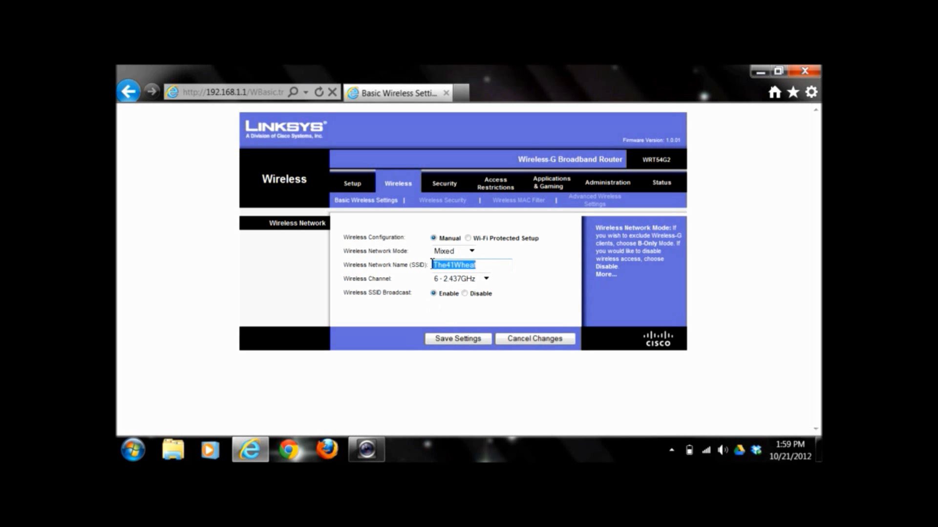
pyautogui.click(409, 305)
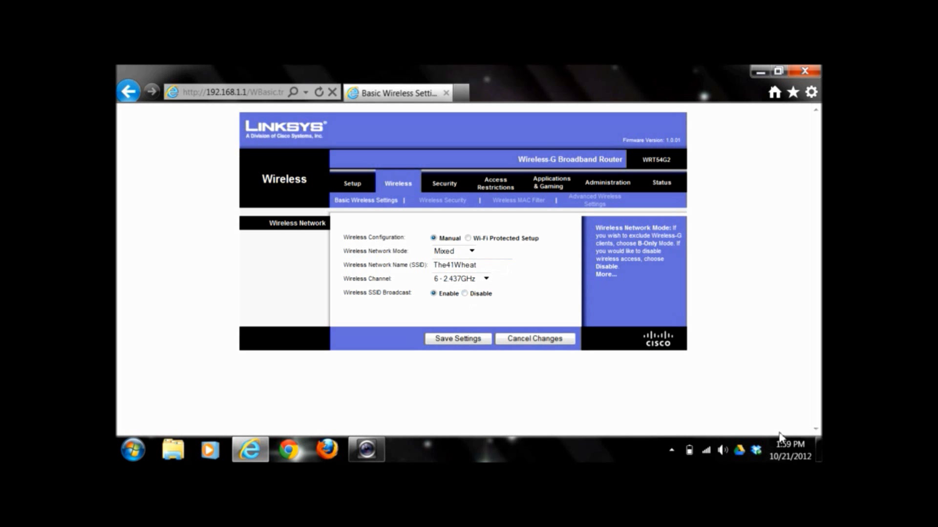
pyautogui.click(708, 450)
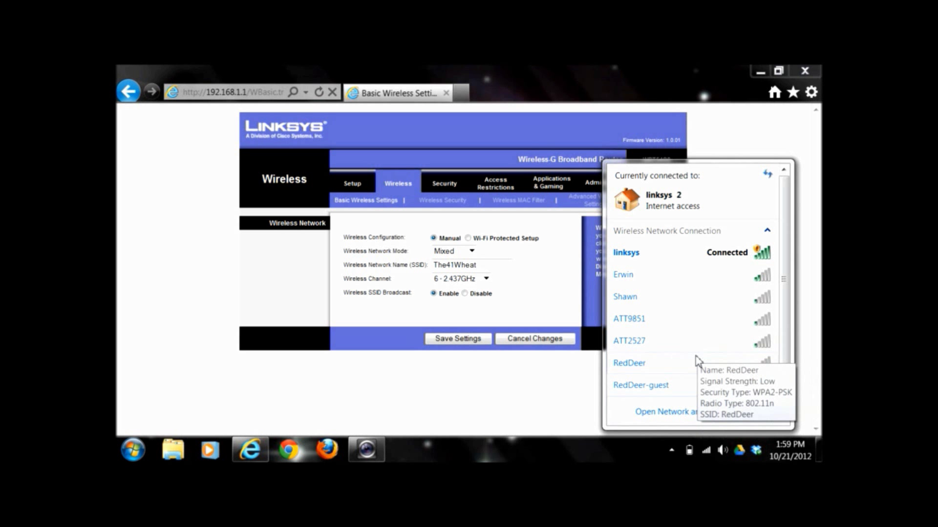
pyautogui.click(537, 293)
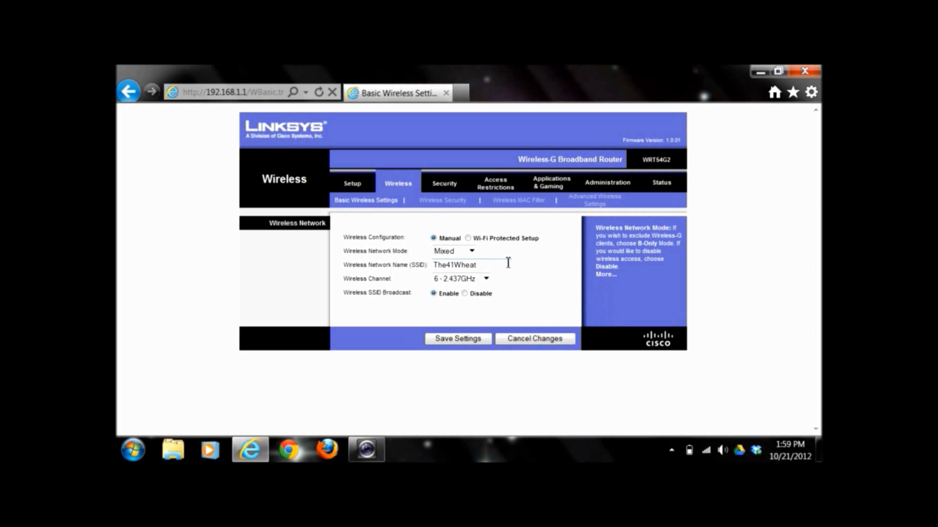
pyautogui.click(444, 340)
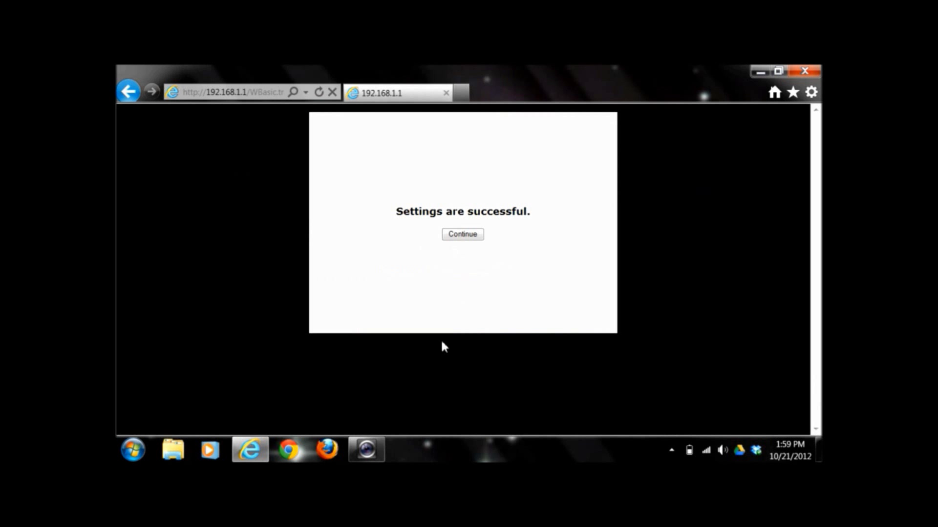
# Continue past the saved-settings confirmation and show the laptop's available wireless networks
pyautogui.click(456, 238)
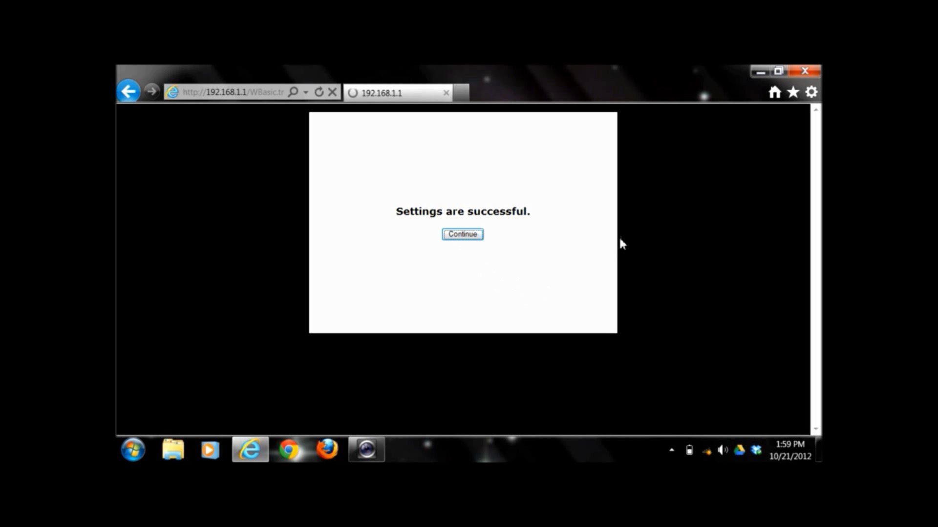
pyautogui.moveTo(711, 452)
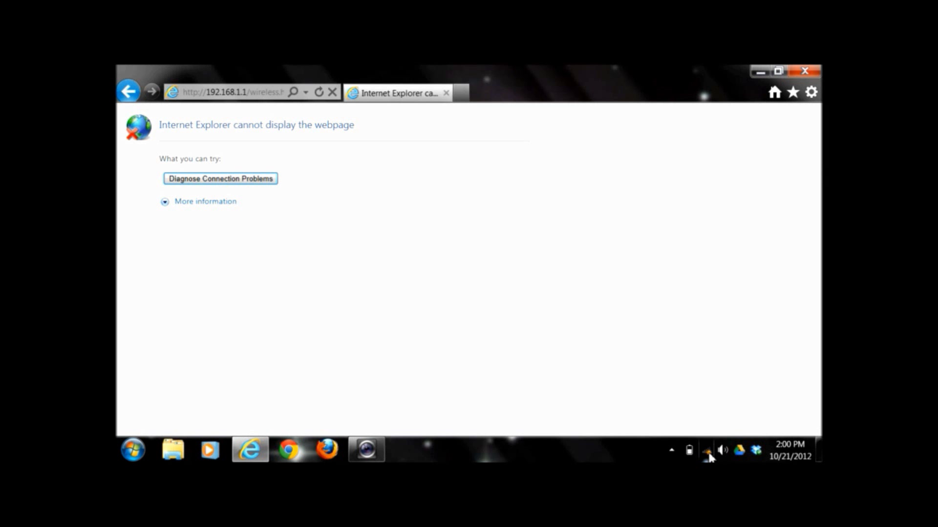
pyautogui.click(707, 452)
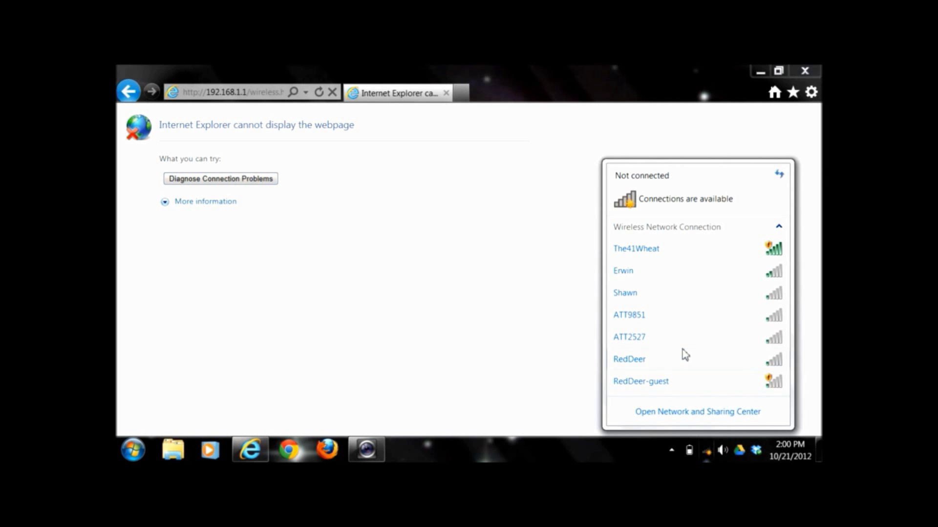
# Connect the laptop to The41Wheat with Connect automatically ticked, then reload the failed page
pyautogui.click(638, 250)
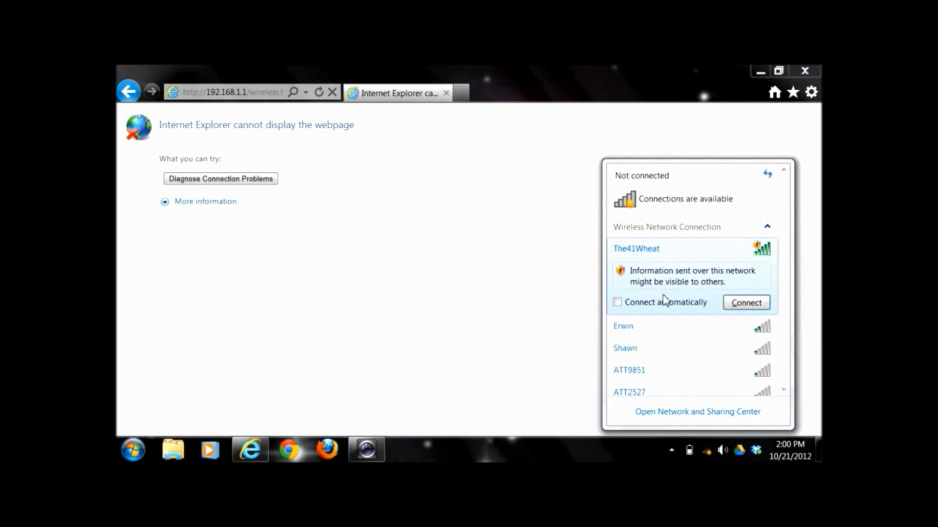
pyautogui.click(697, 306)
pyautogui.click(736, 304)
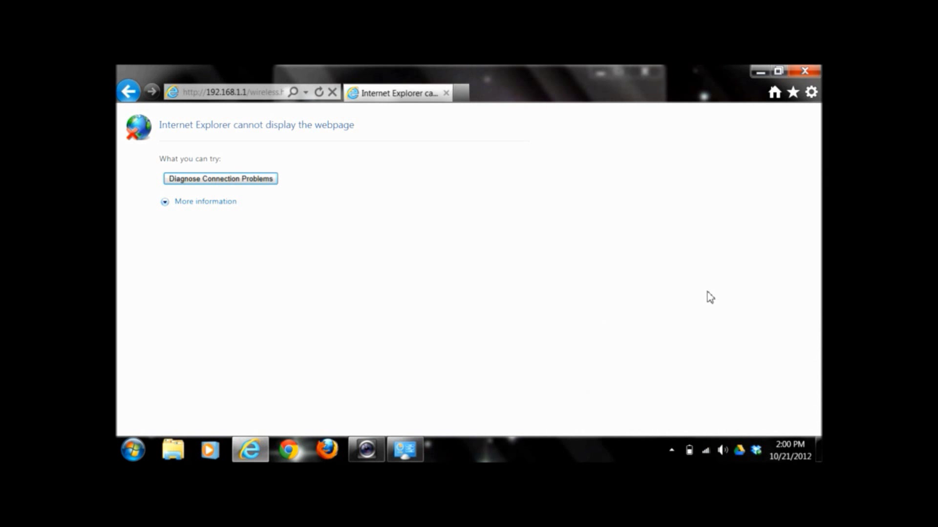
pyautogui.click(319, 92)
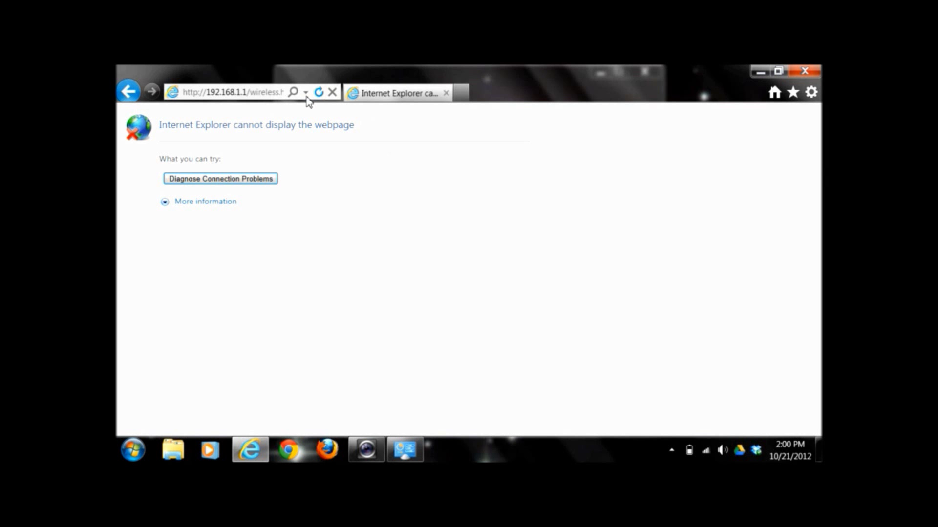
# Point the browser back to the router admin site at 192.168.1.1
pyautogui.click(263, 93)
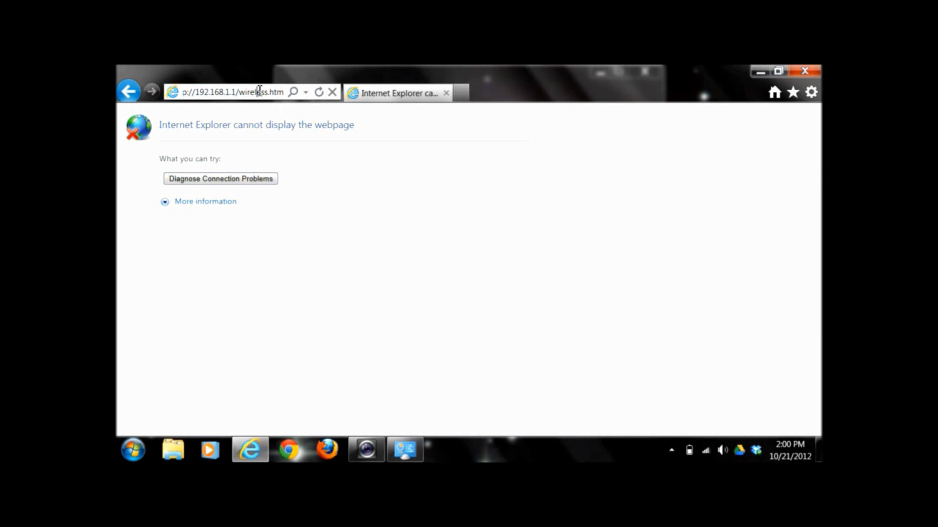
pyautogui.moveTo(242, 93); pyautogui.dragTo(283, 93)
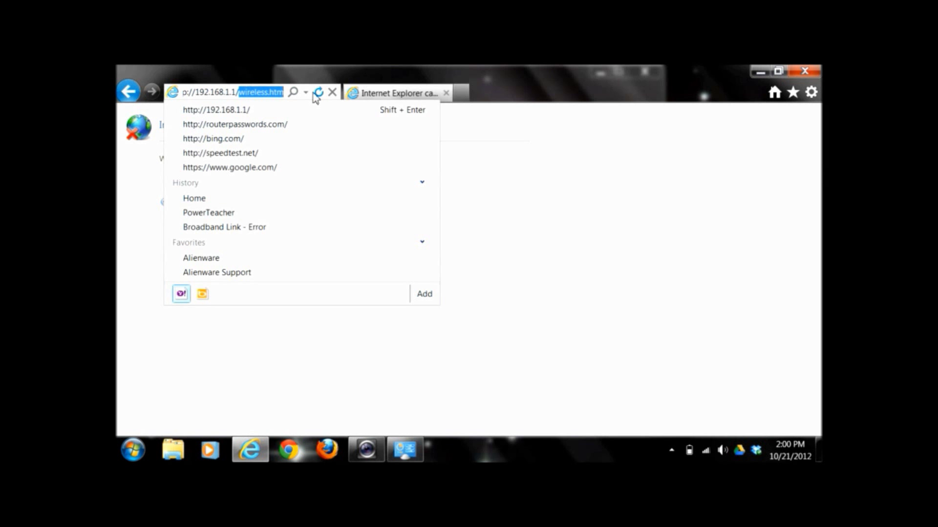
pyautogui.press('BackSpace')
pyautogui.press('BackSpace')
pyautogui.click(314, 94)
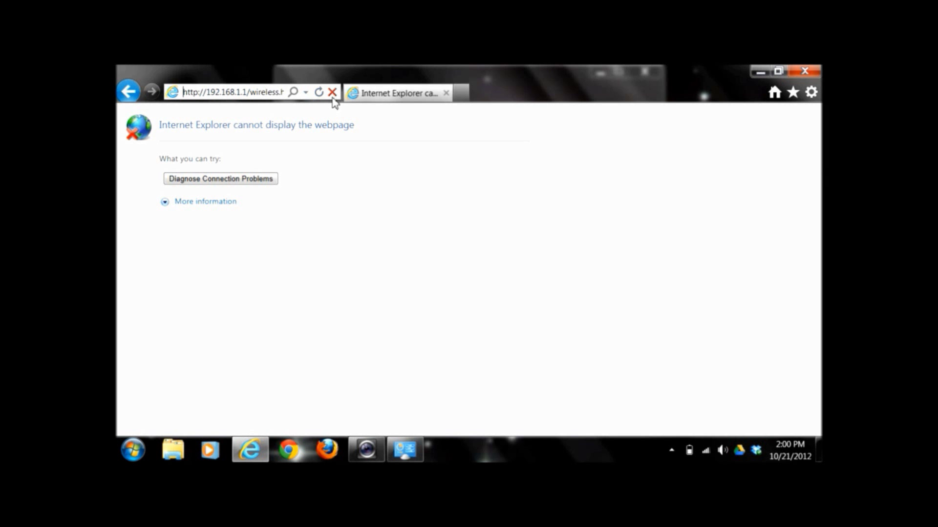
pyautogui.click(251, 97)
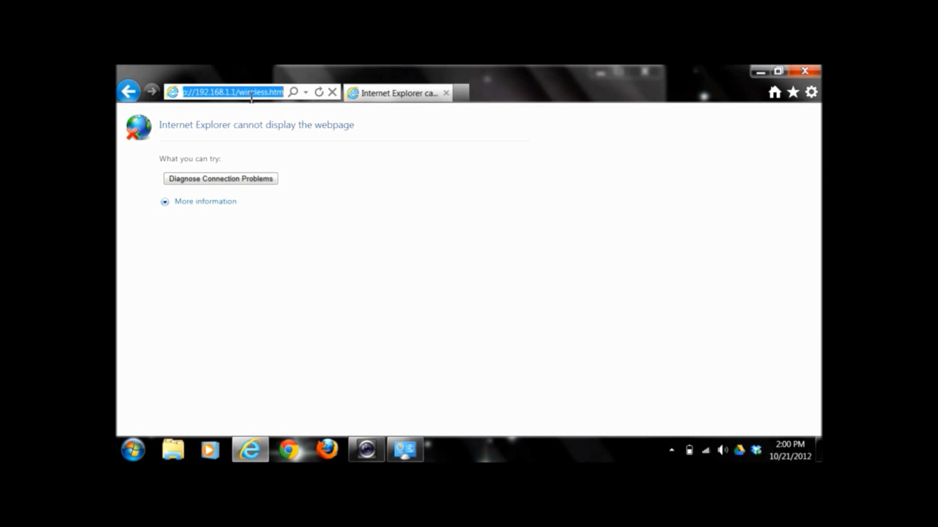
pyautogui.press('BackSpace')
pyautogui.write('19')
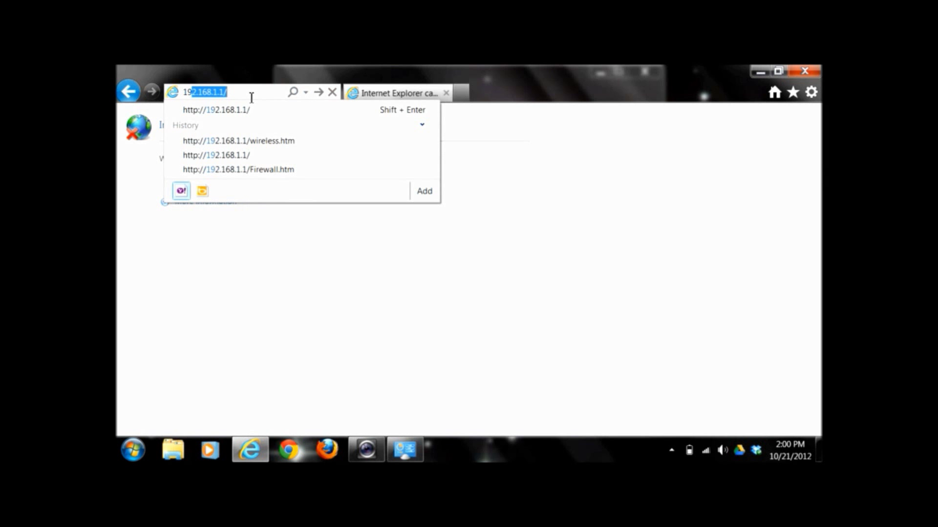
pyautogui.write('2')
pyautogui.press('Return')
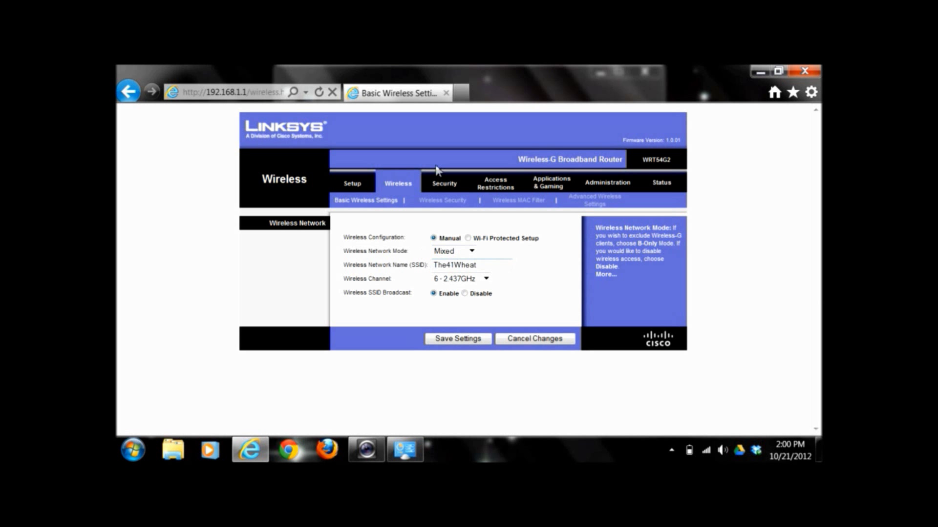
# Open the Wireless Security page and check that the laptop is connected to The41Wheat
pyautogui.click(443, 204)
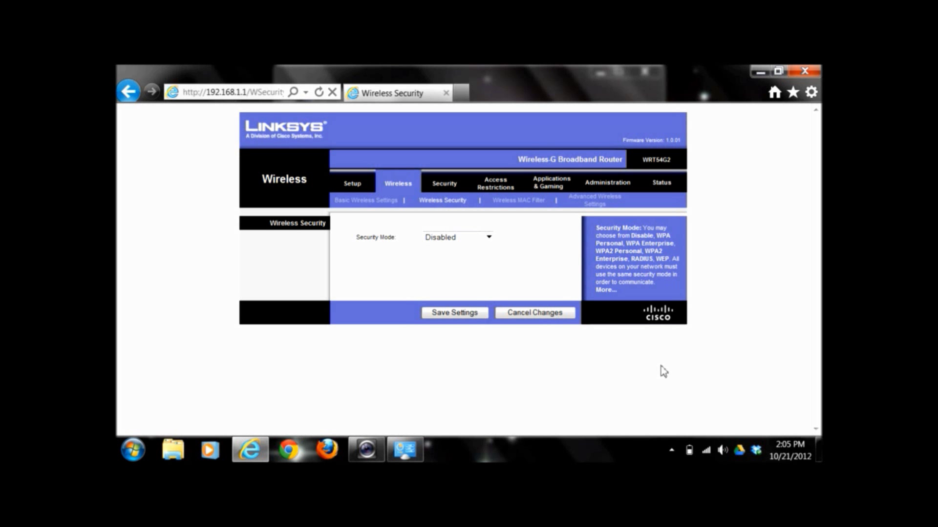
pyautogui.click(706, 450)
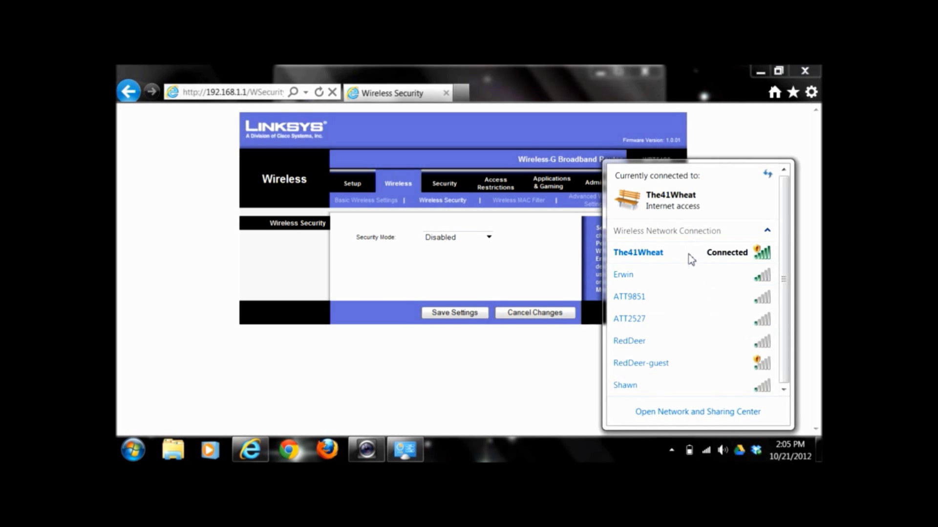
# Set Security Mode to WPA2 Personal and view the WPA algorithm options
pyautogui.moveTo(699, 261)
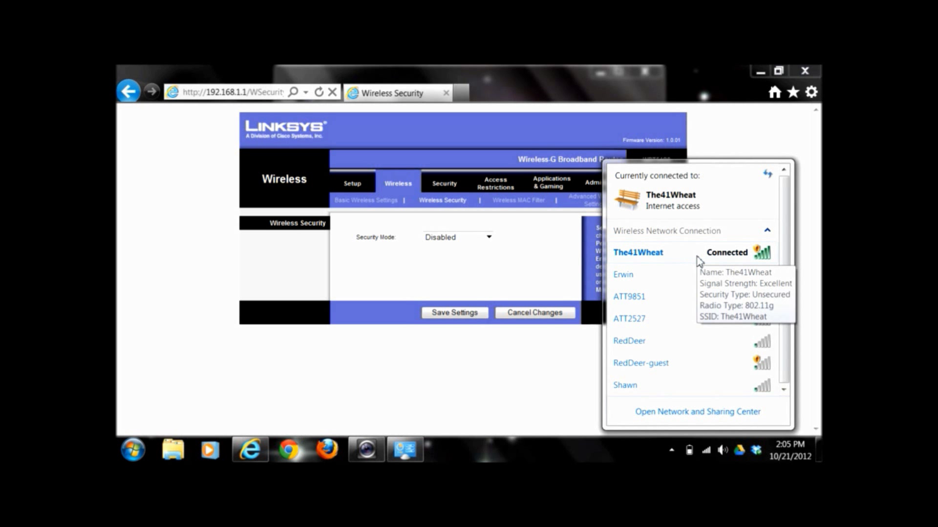
pyautogui.click(462, 239)
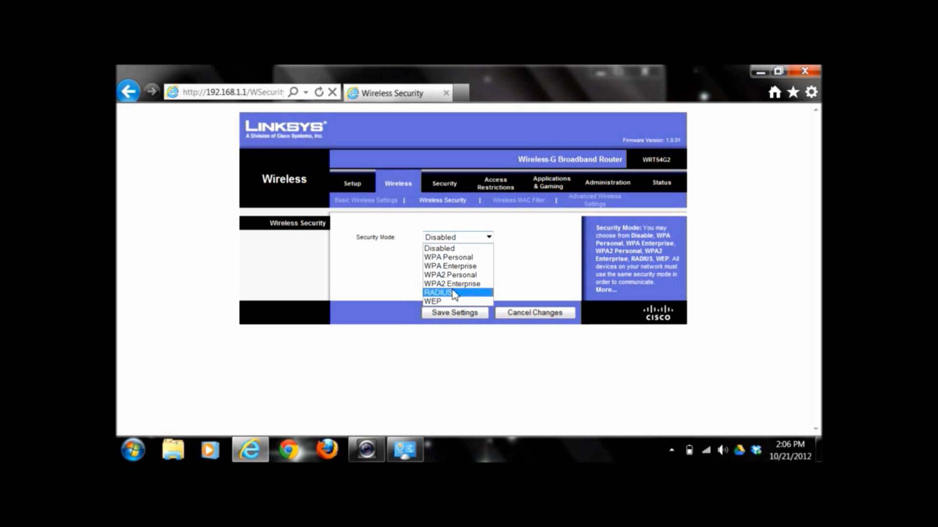
pyautogui.click(464, 275)
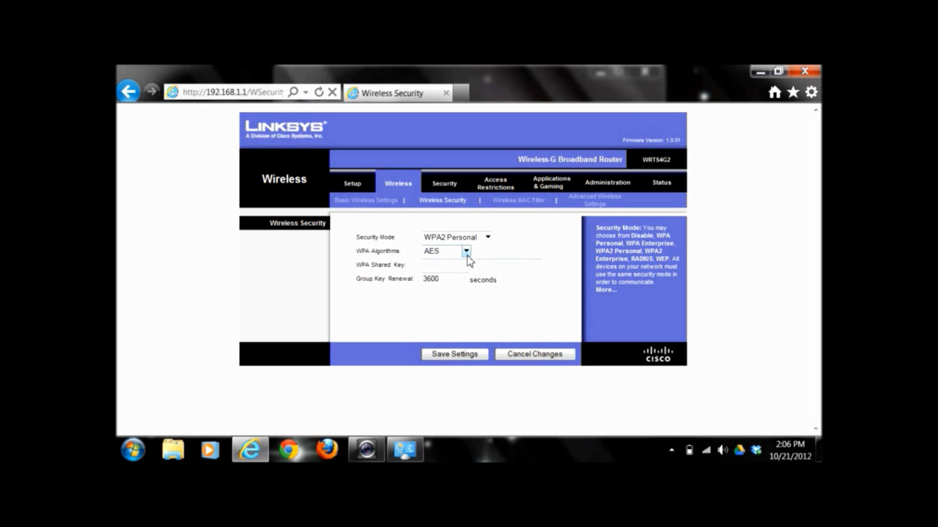
pyautogui.click(466, 251)
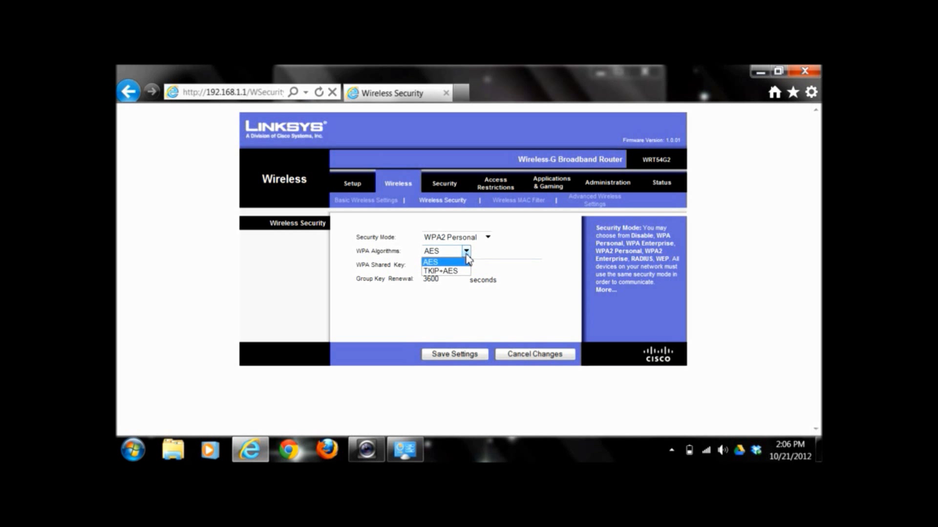
# Keep AES encryption, enter the WPA shared key, and save the security settings
pyautogui.click(480, 254)
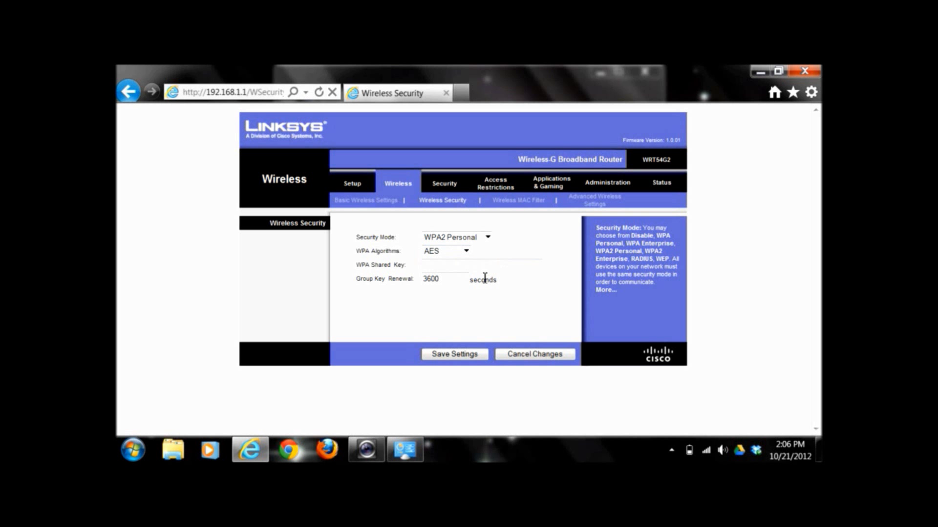
pyautogui.click(487, 266)
pyautogui.write('1234567890')
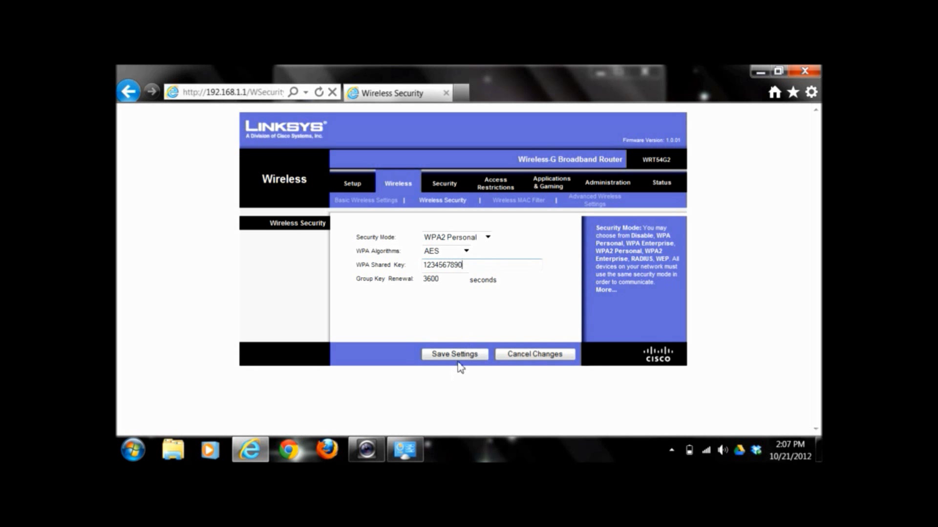
pyautogui.click(472, 354)
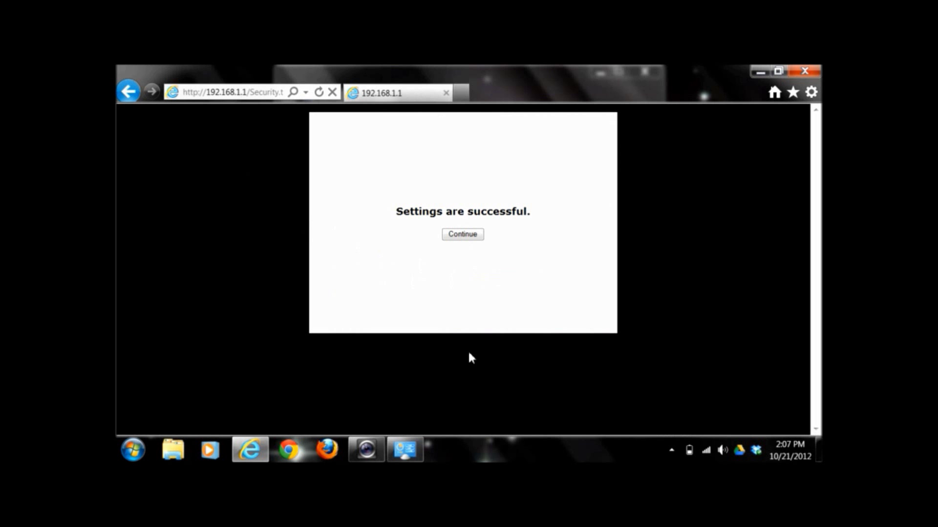
# Continue past the confirmation, try loading google in a new tab, then close Internet Explorer
pyautogui.click(458, 237)
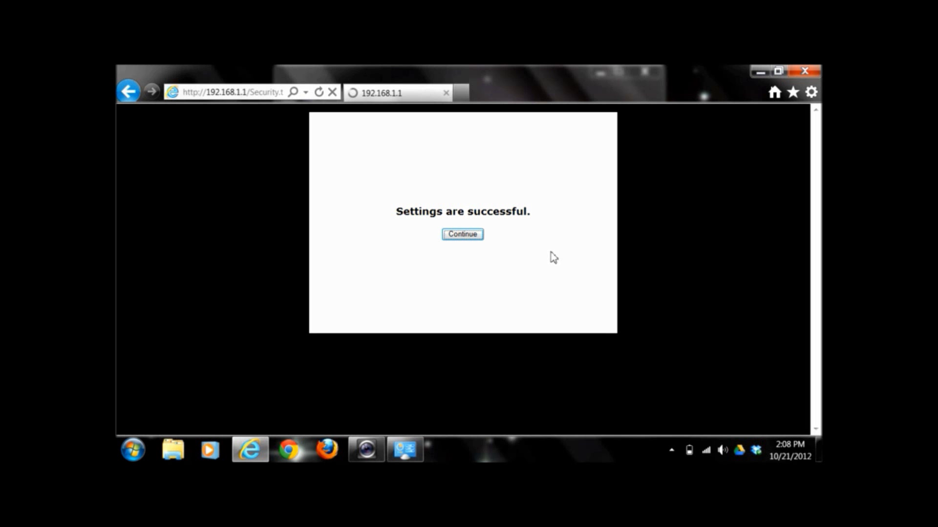
pyautogui.moveTo(712, 454)
pyautogui.click(460, 92)
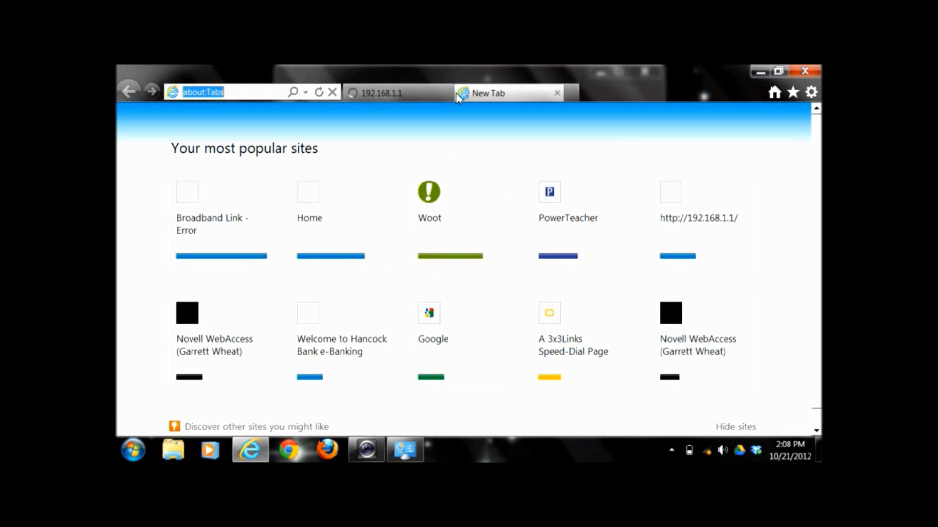
pyautogui.write('google.com/')
pyautogui.press('Return')
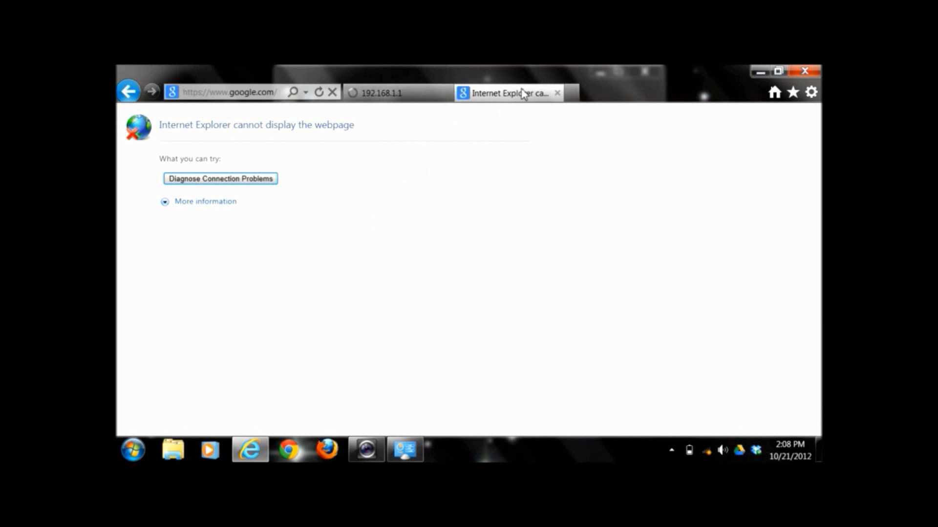
pyautogui.click(557, 93)
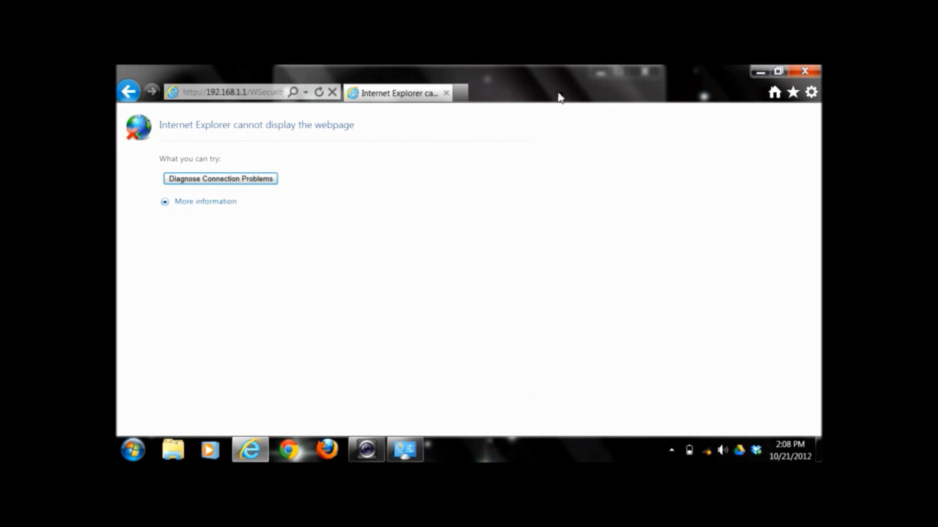
pyautogui.click(446, 93)
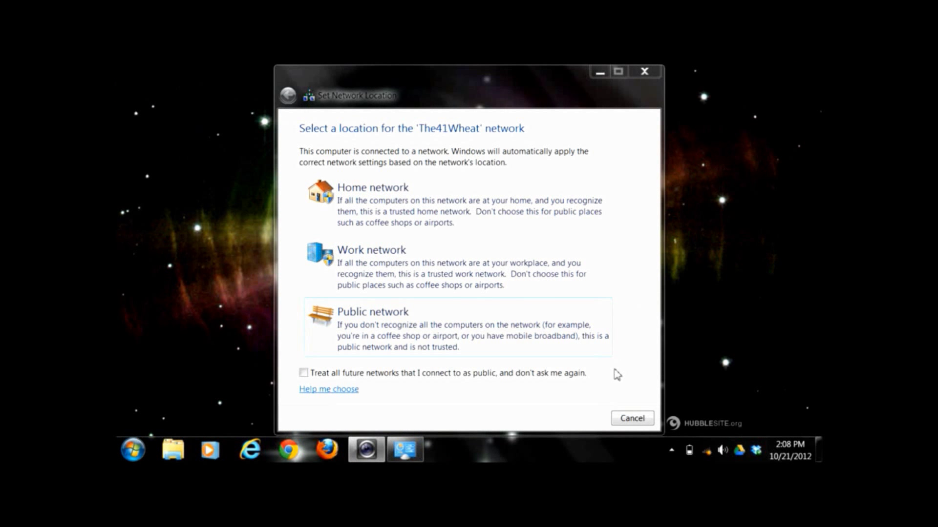
# Dismiss the network location prompt and connect to The41Wheat using the new security key
pyautogui.click(632, 418)
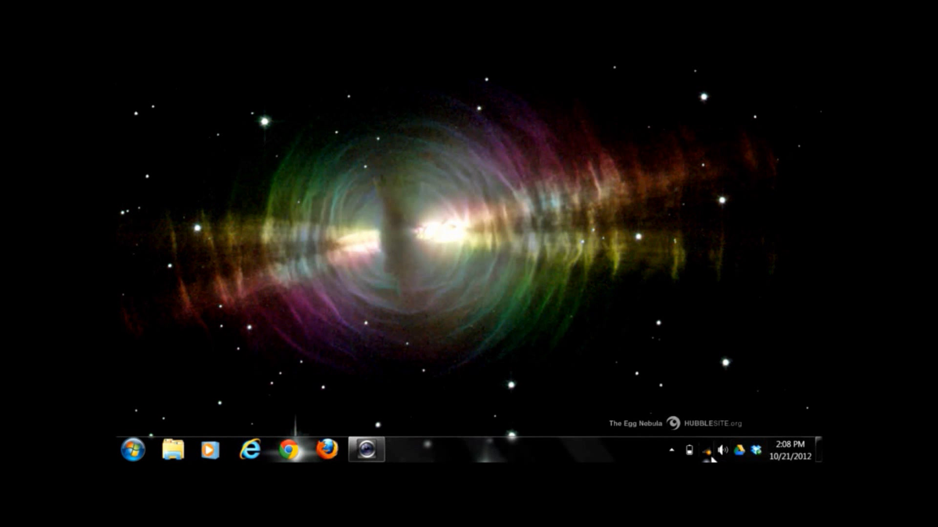
pyautogui.click(706, 450)
pyautogui.click(682, 254)
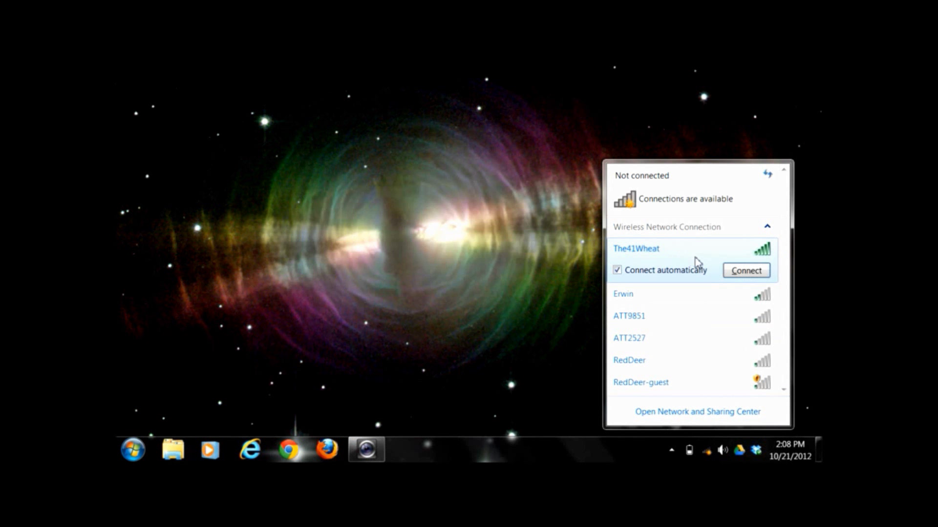
pyautogui.click(729, 271)
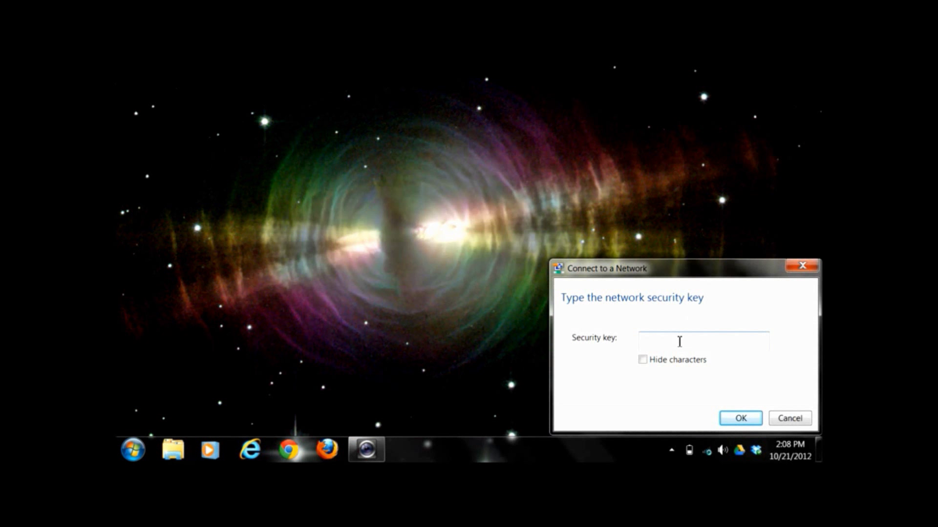
pyautogui.write('1234567890')
pyautogui.click(672, 370)
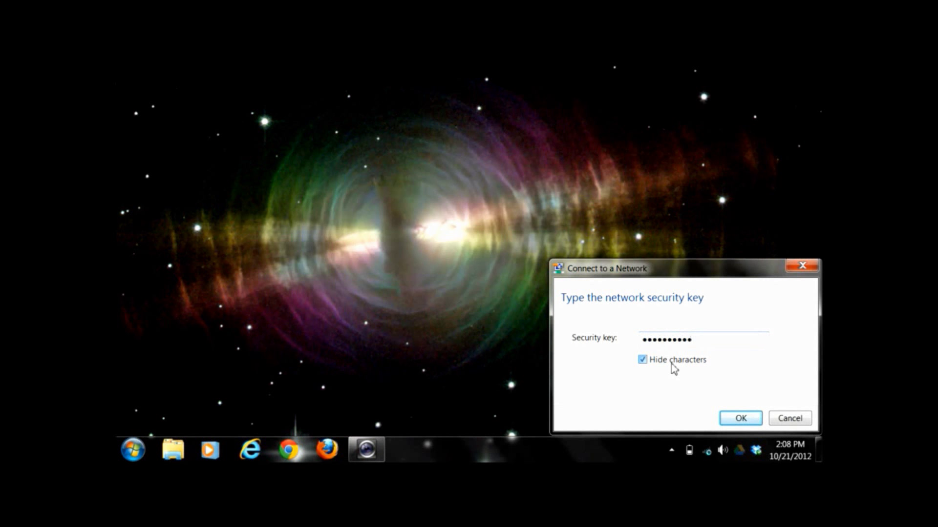
pyautogui.click(672, 369)
pyautogui.click(743, 416)
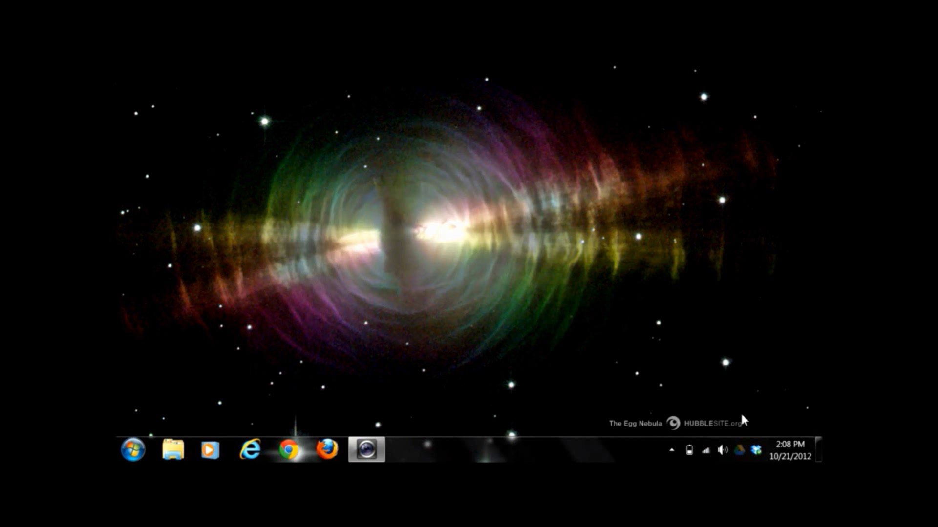
# Confirm The41Wheat 2 shows as connected, then bring Internet Explorer back up
pyautogui.click(705, 450)
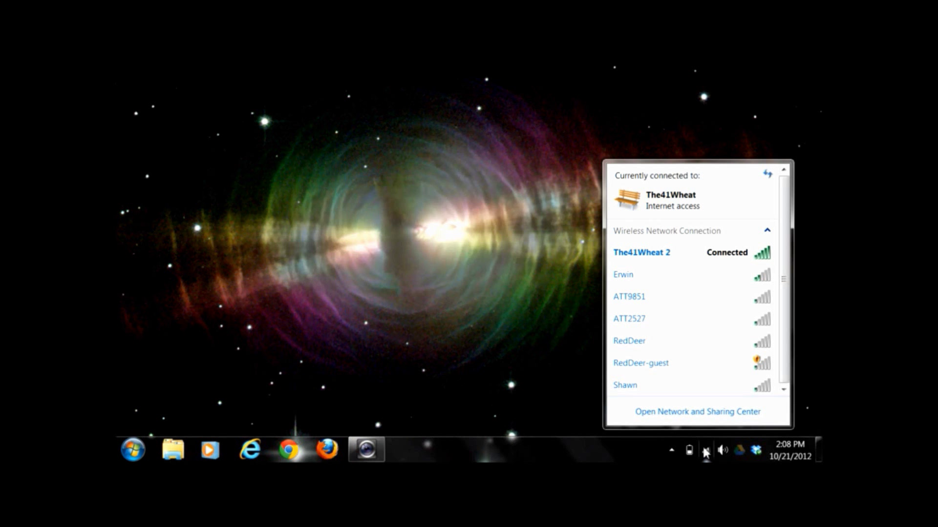
pyautogui.click(680, 260)
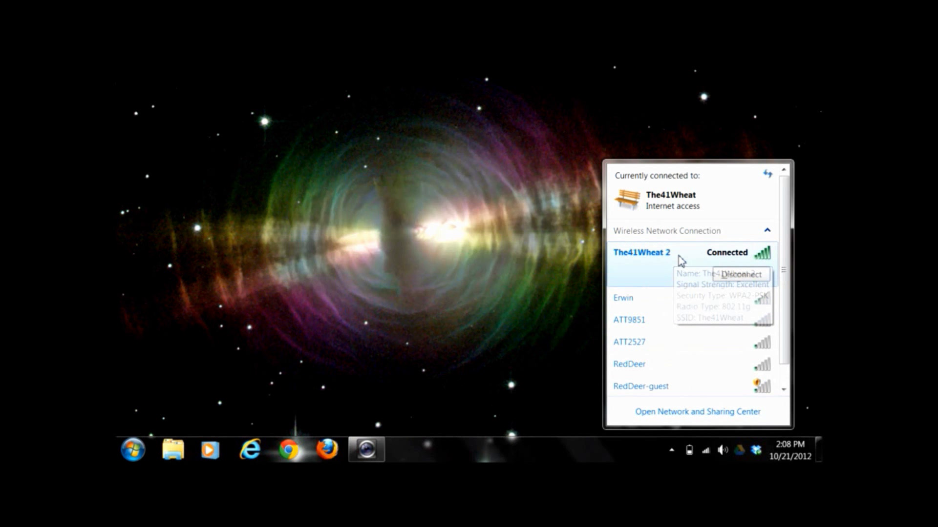
pyautogui.scroll(-1, 680, 263)
pyautogui.scroll(1, 678, 270)
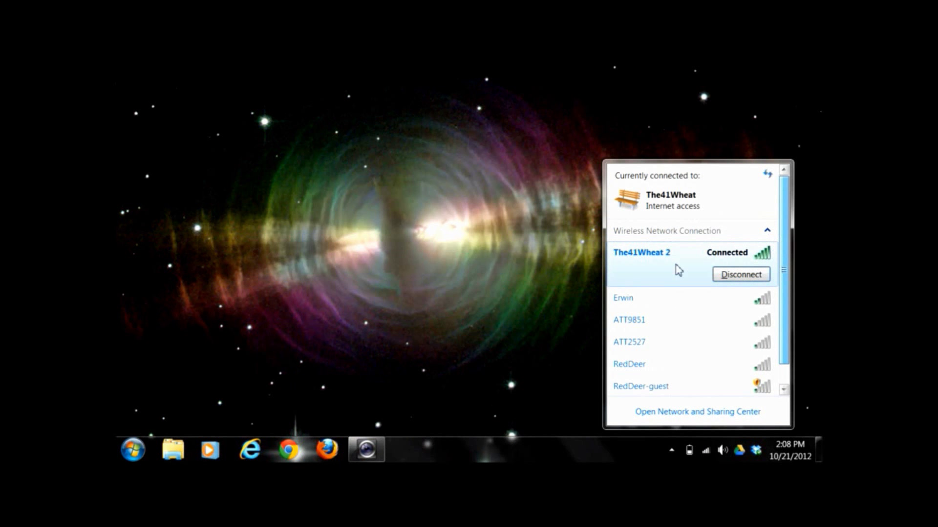
pyautogui.click(658, 272)
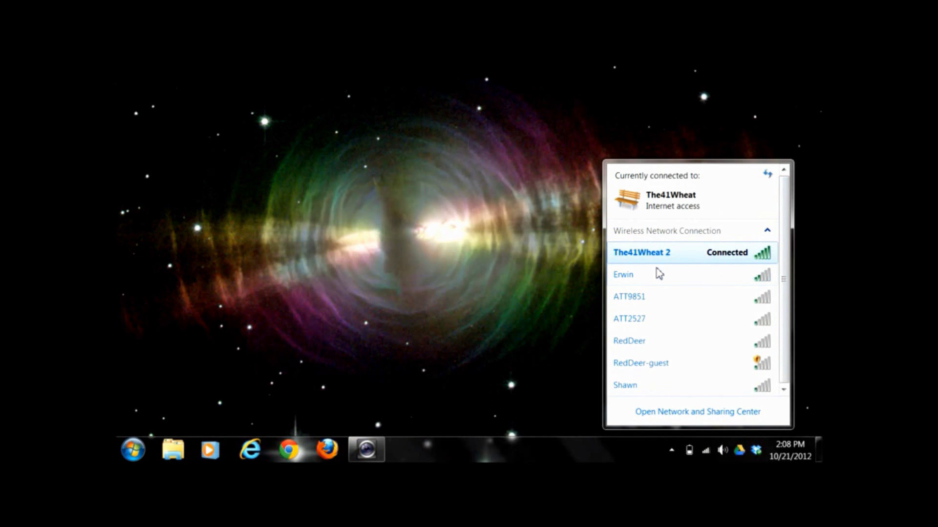
pyautogui.click(263, 455)
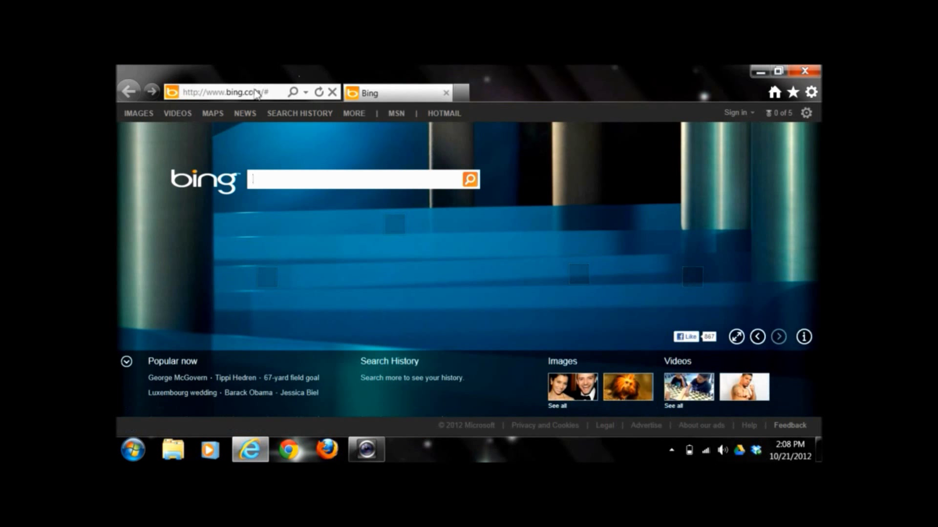
# Load the router admin site at 192.168.1.1 and sign in with the router password
pyautogui.click(256, 91)
pyautogui.write('192.168.1.1/')
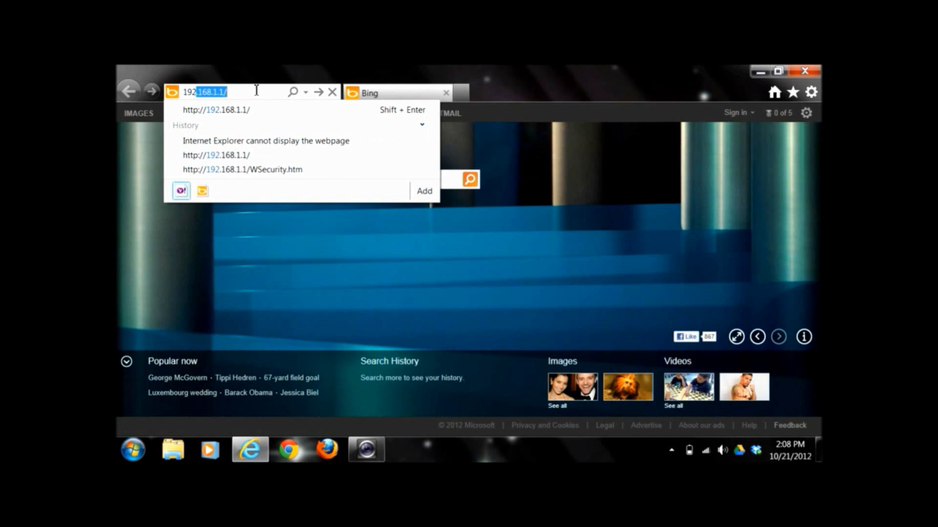
pyautogui.press('Return')
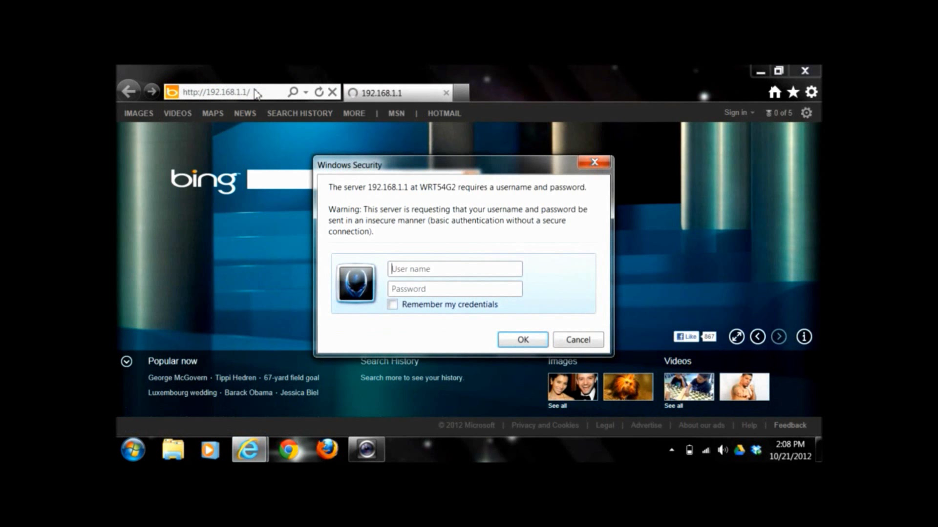
pyautogui.write('admin')
pyautogui.press('Return')
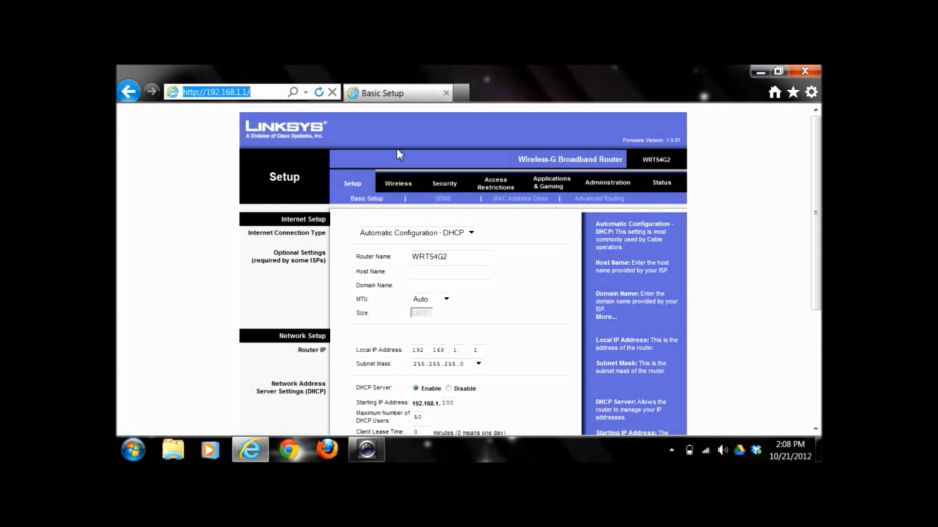
# Go to the router's Wireless section and its Wireless Security page
pyautogui.click(408, 184)
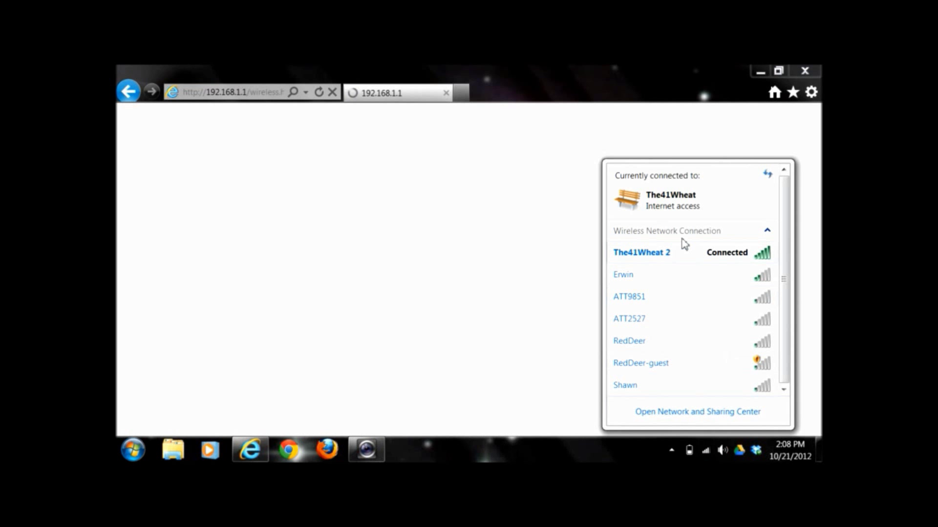
pyautogui.moveTo(674, 264)
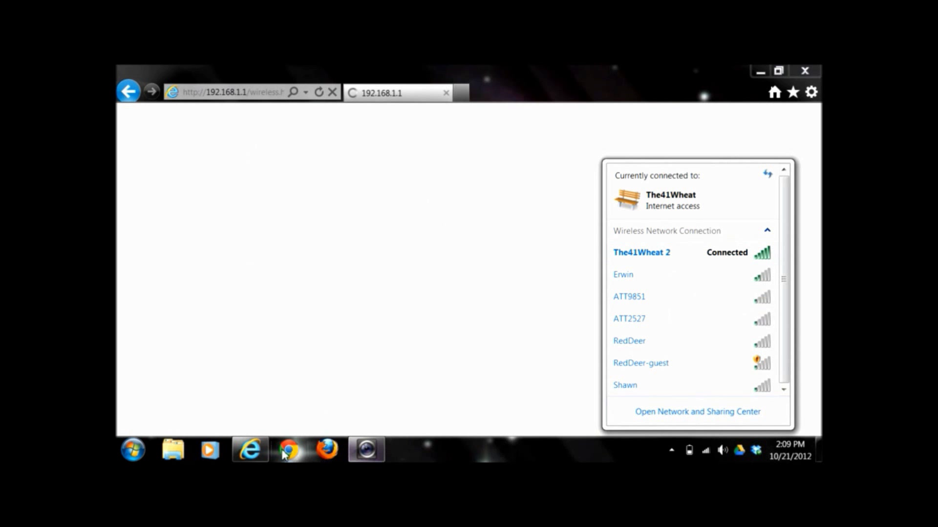
pyautogui.click(491, 265)
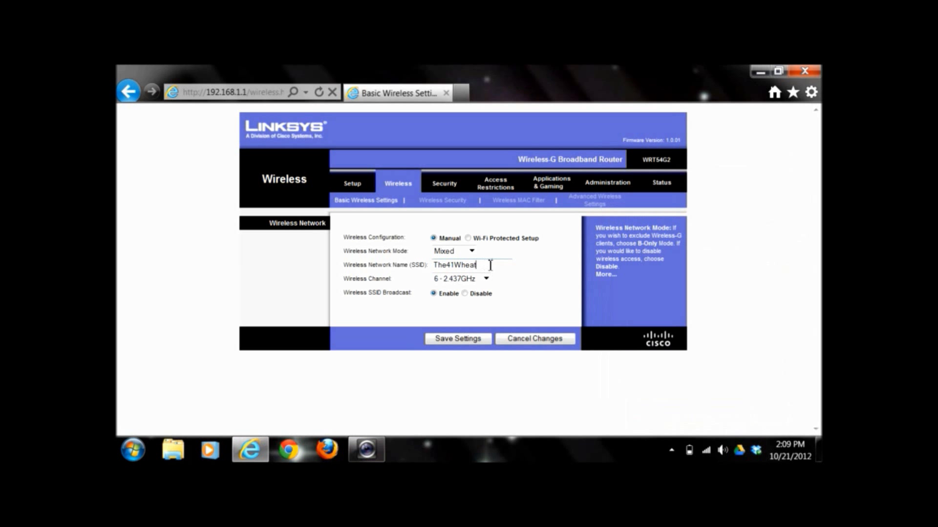
pyautogui.click(427, 203)
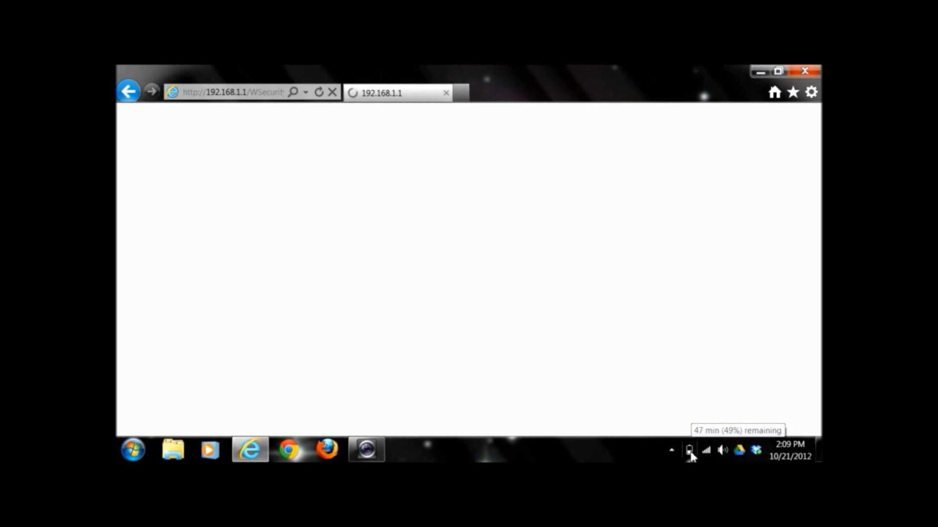
# Check the The41Wheat connection in the tray network list, then return to the Wireless Security page
pyautogui.click(705, 450)
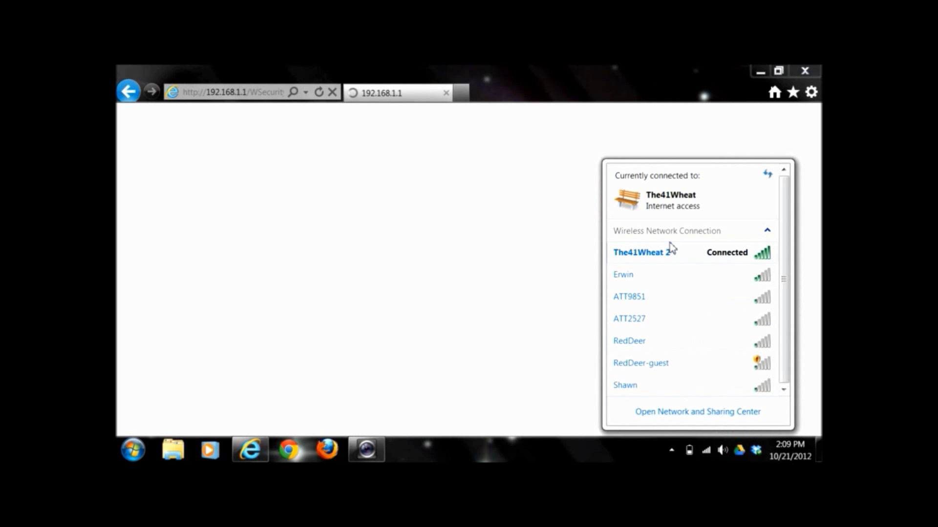
pyautogui.moveTo(671, 248)
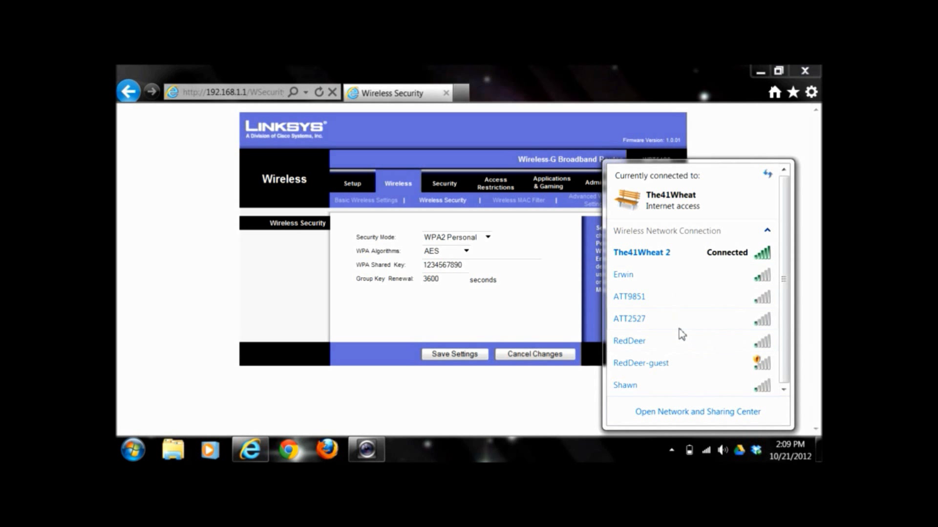
pyautogui.moveTo(685, 337)
pyautogui.click(566, 274)
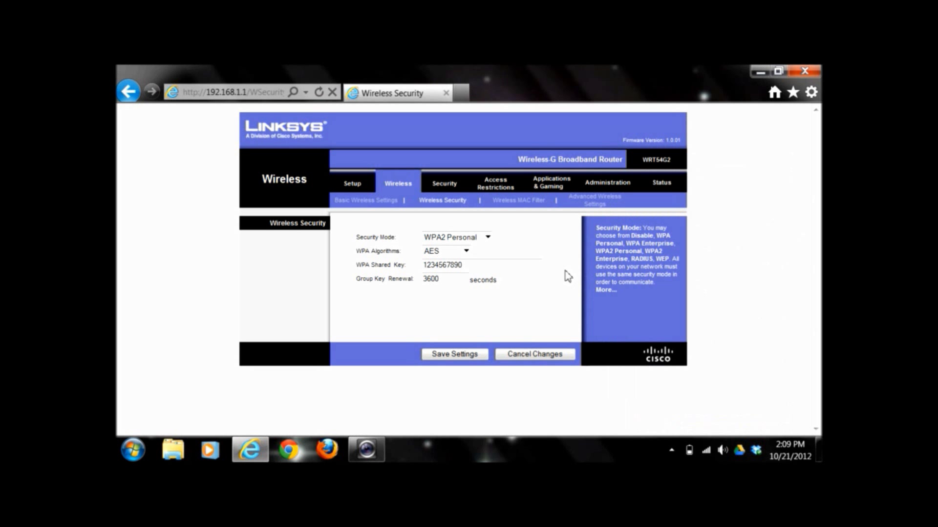